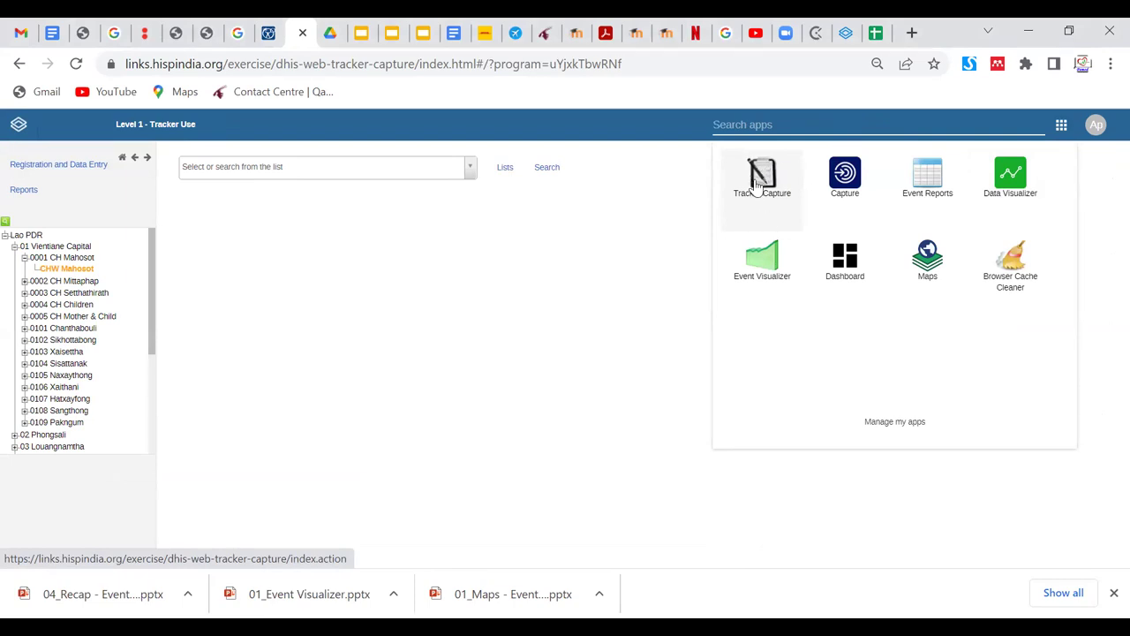
left_click(632, 174)
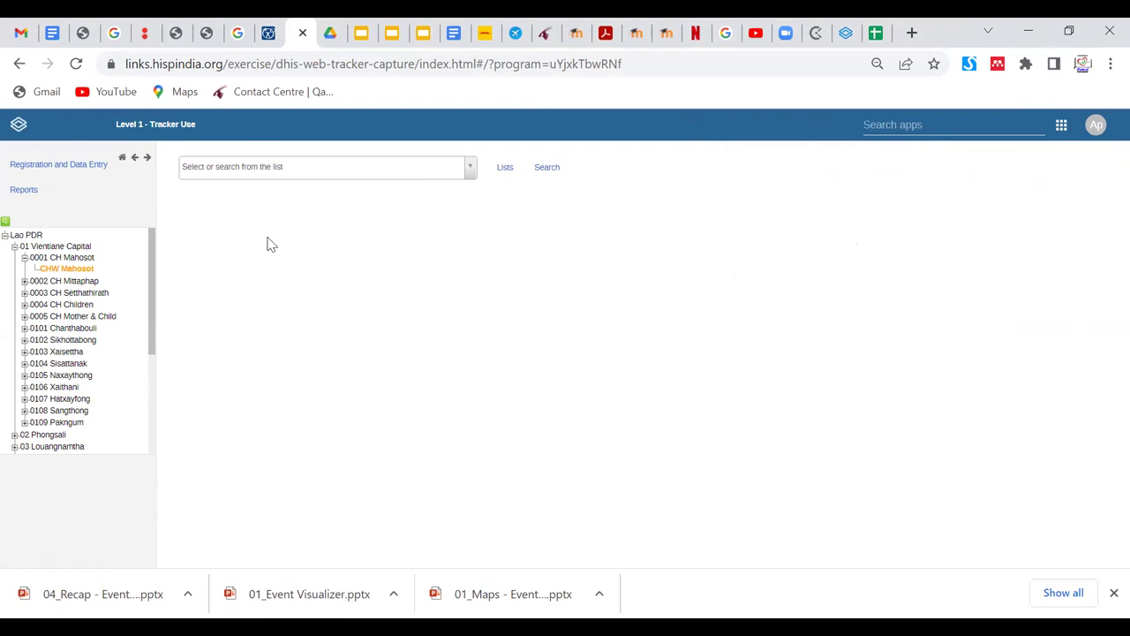
left_click(24, 258)
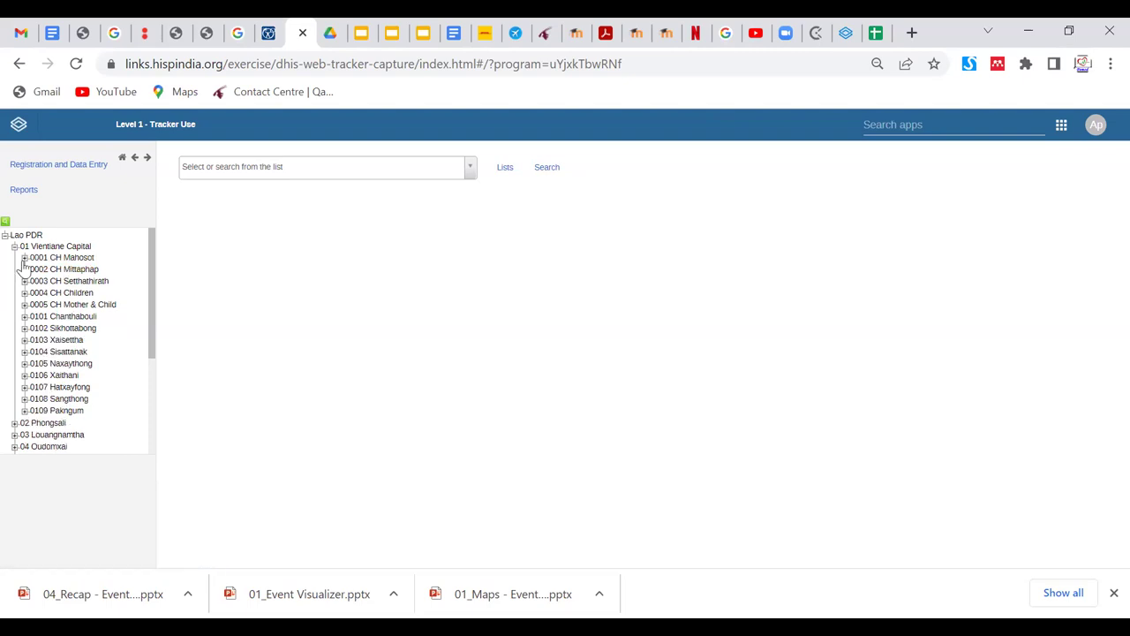
left_click(25, 258)
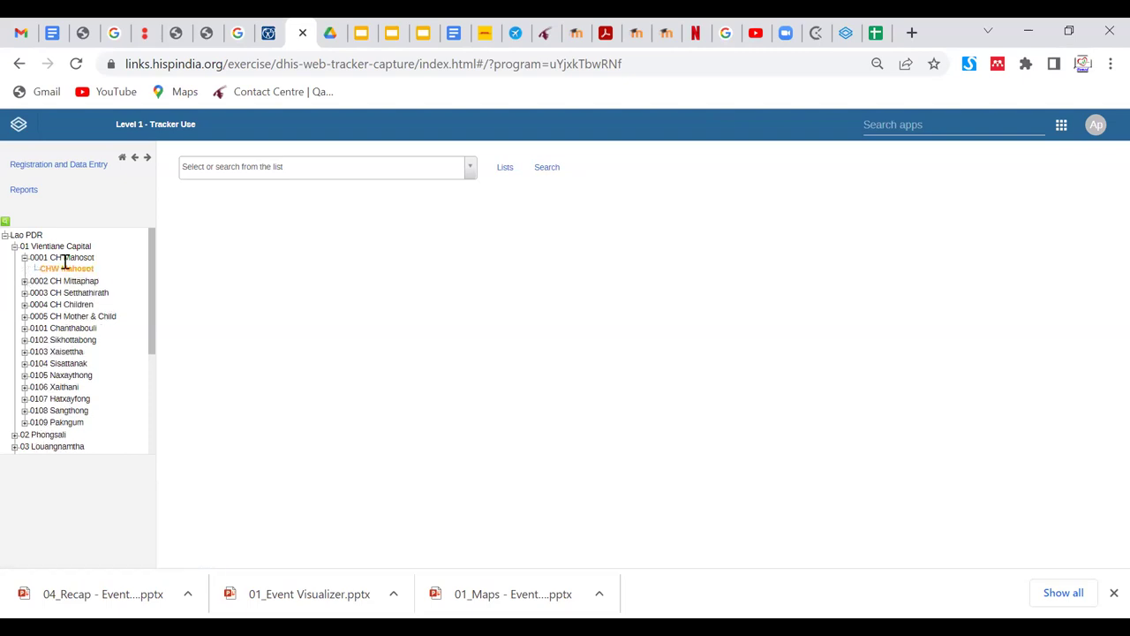
left_click(76, 65)
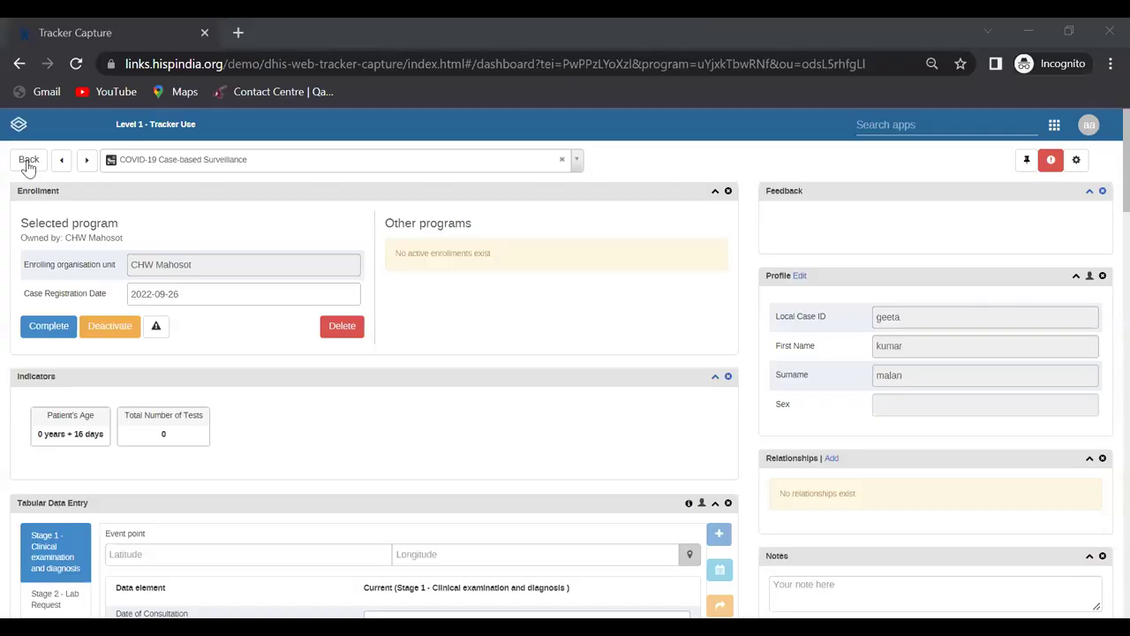
Step: Return from the open record to the case list and select the COVID-19 Case-based Surveillance program for CHW Mahosot
left_click(28, 161)
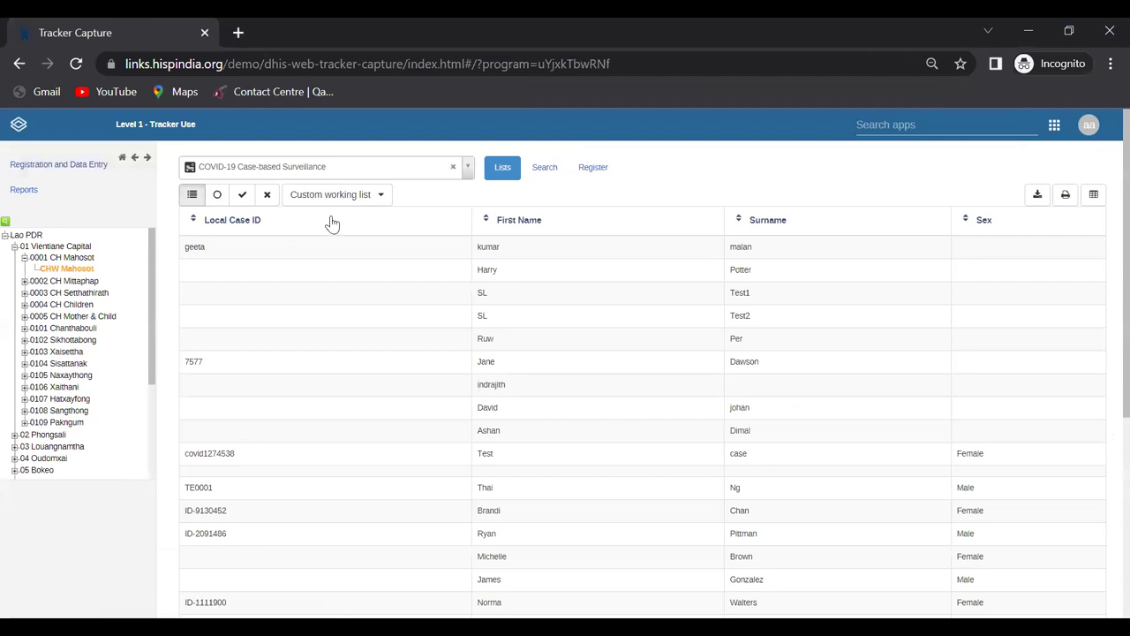
left_click(327, 167)
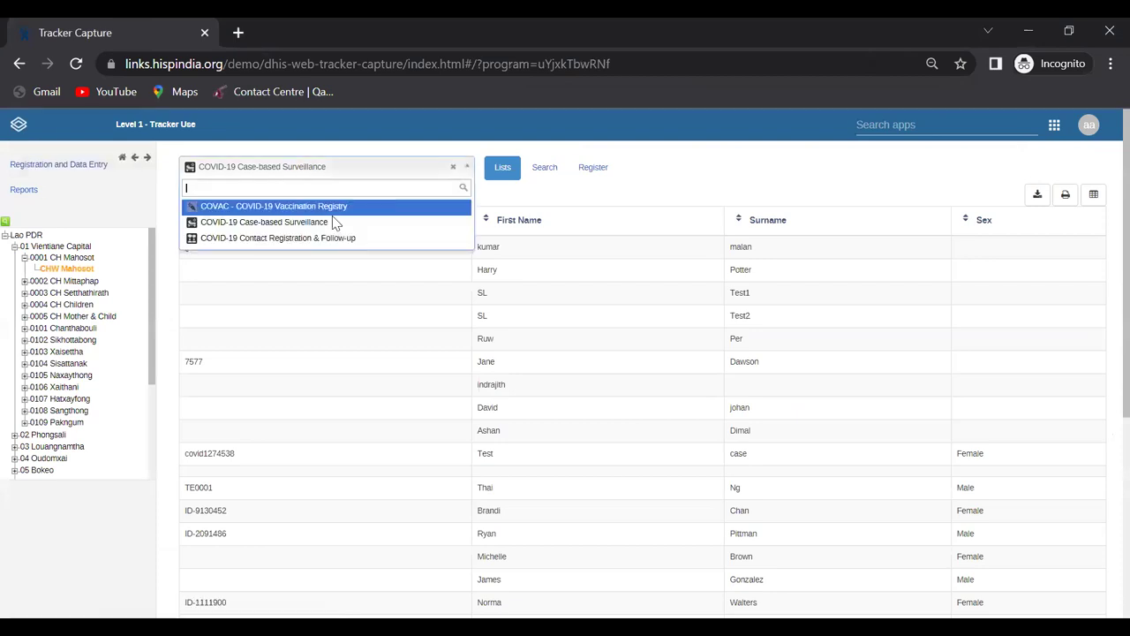
left_click(281, 225)
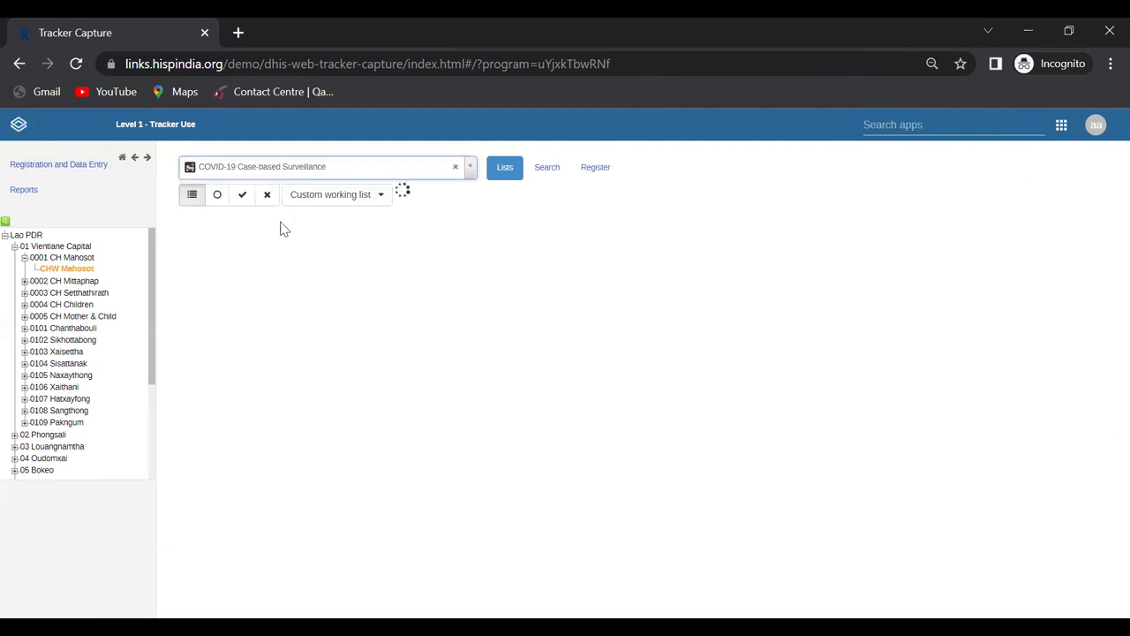
Step: Open the new case registration form and view the location map for the Point on map field, then cancel the map
left_click(595, 172)
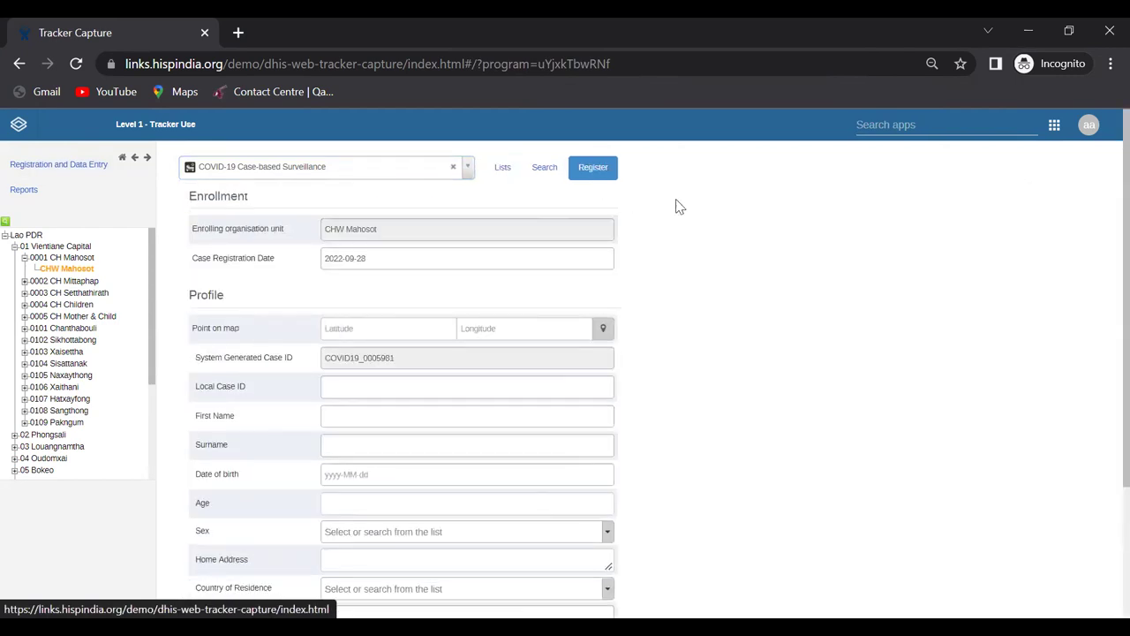
left_click(603, 331)
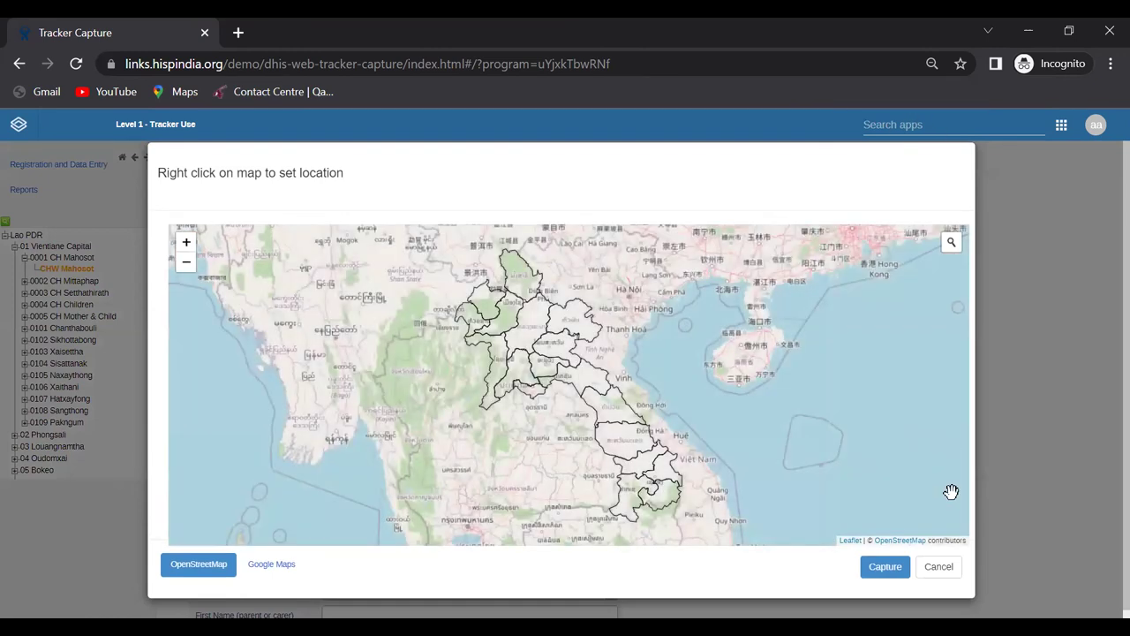
left_click(956, 575)
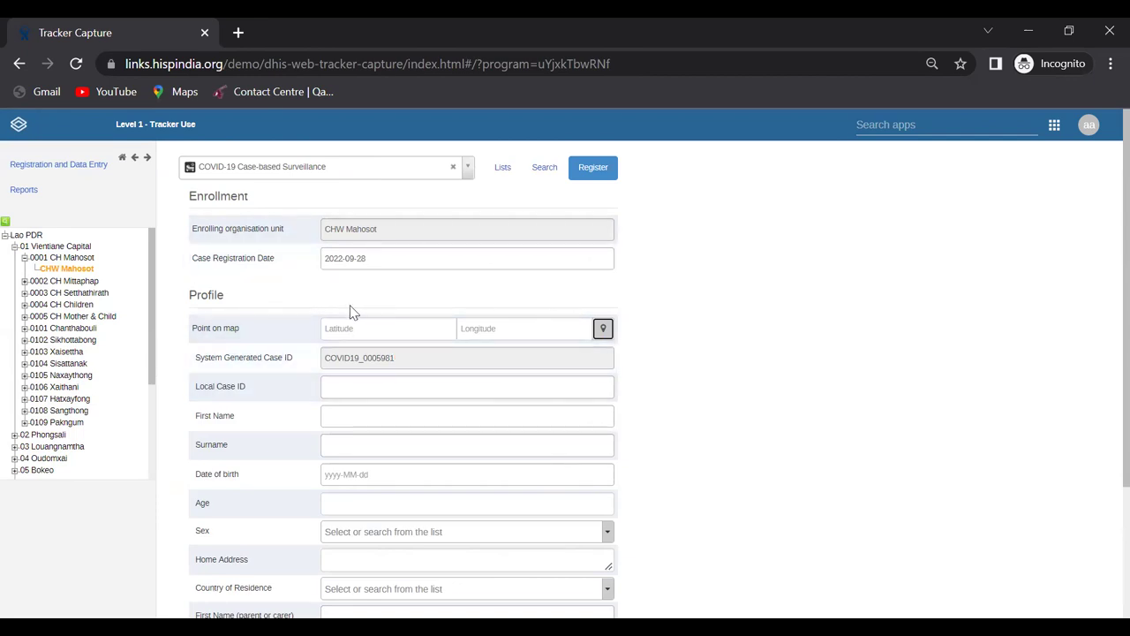
Step: Open the female test case registered in the program's list and examine its dashboard, including indicators, data entry stages, profile and relationships
left_click(503, 176)
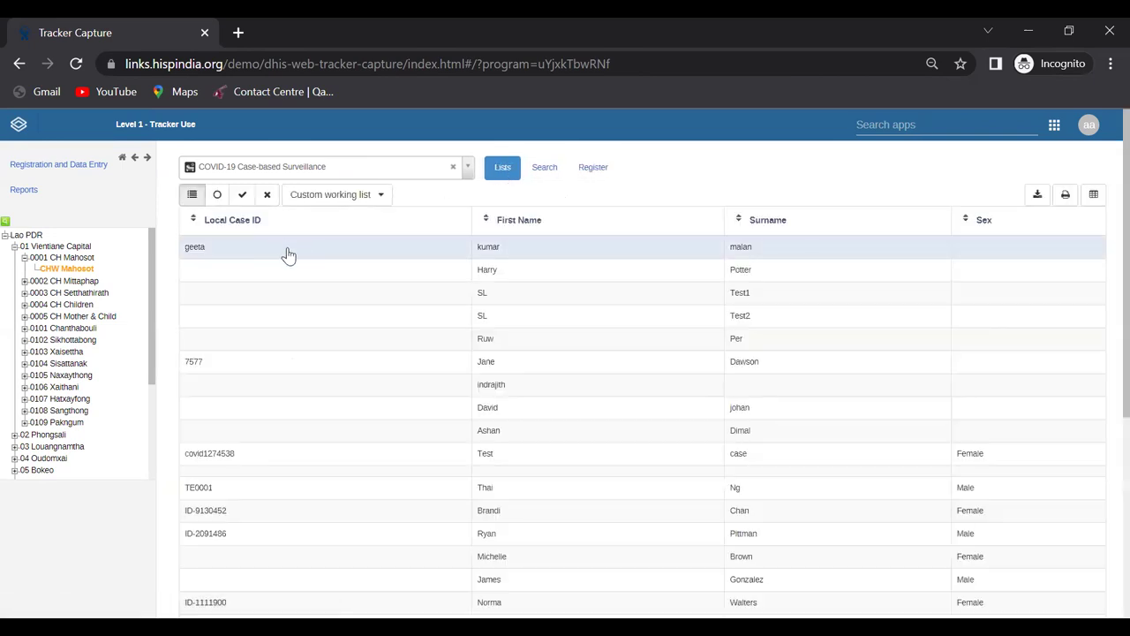
left_click(297, 460)
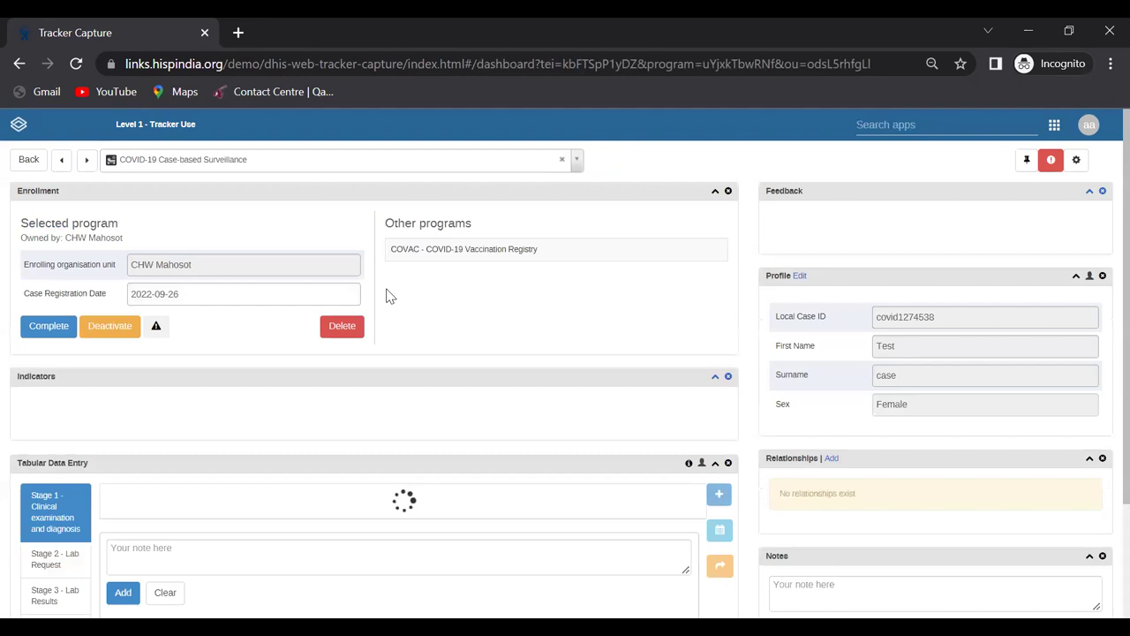
scroll(389, 294, "down", 2)
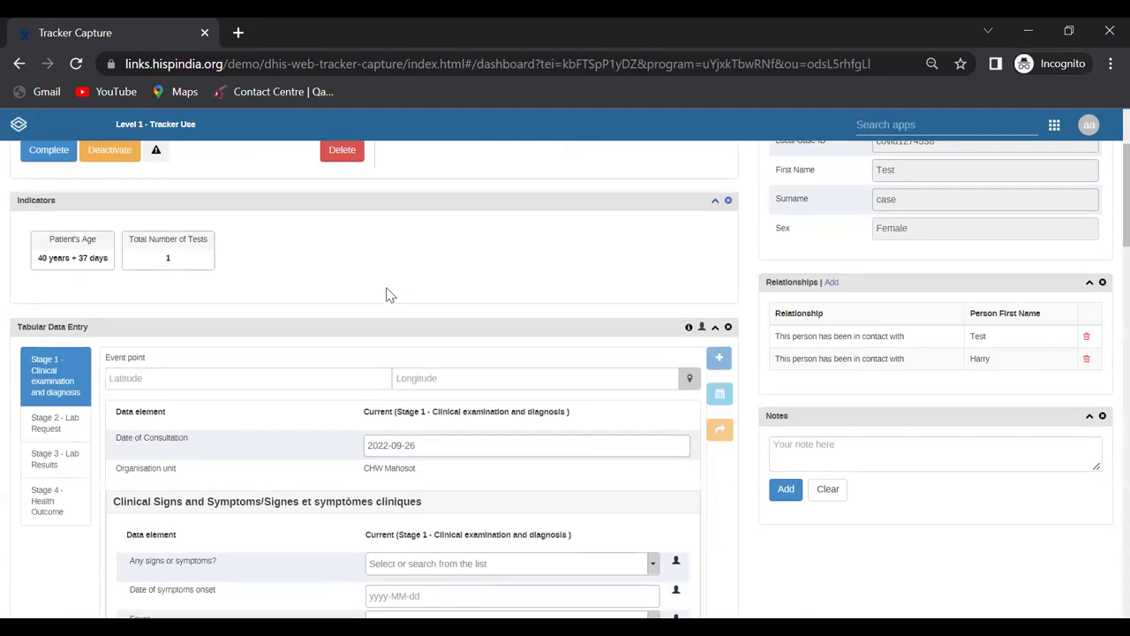
scroll(389, 294, "up", 1)
scroll(388, 294, "down", 1)
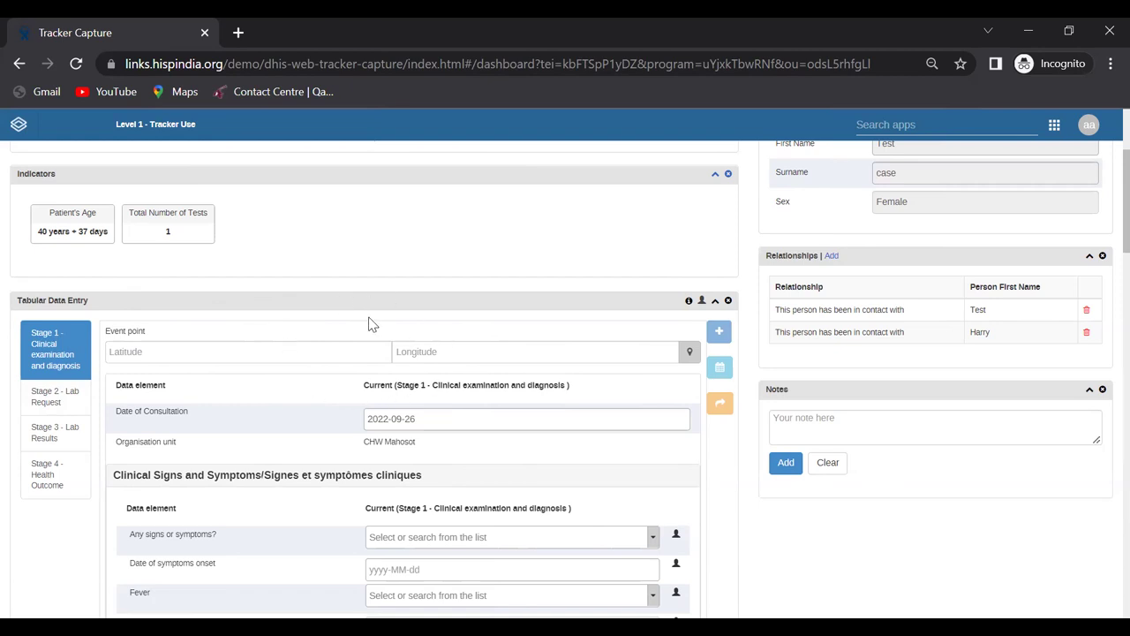
scroll(360, 329, "up", 3)
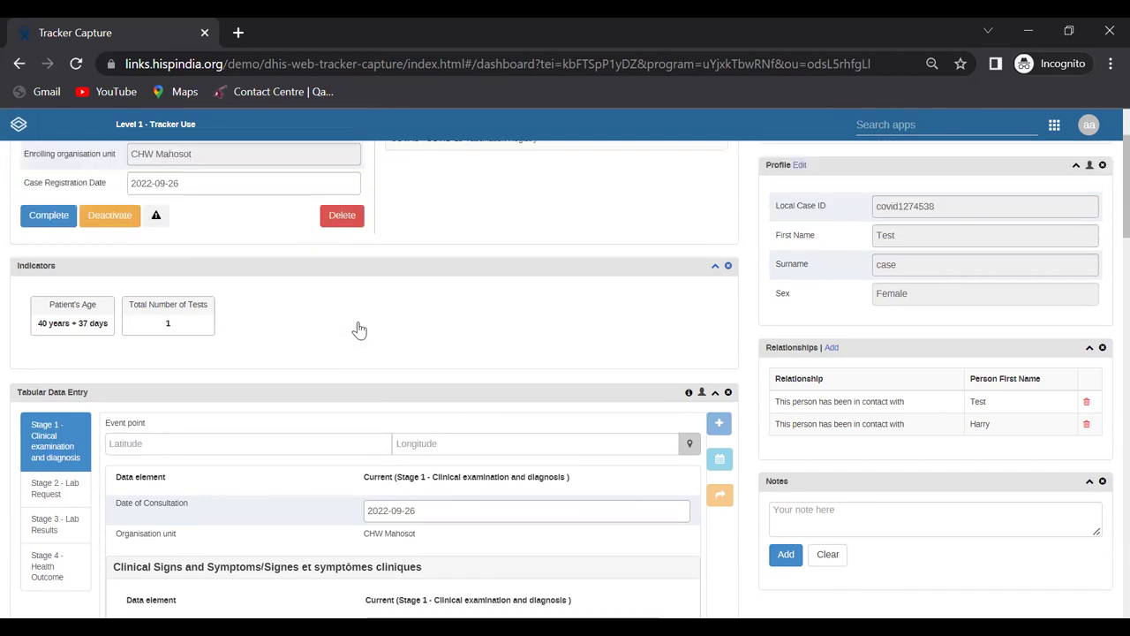
scroll(360, 329, "down", 2)
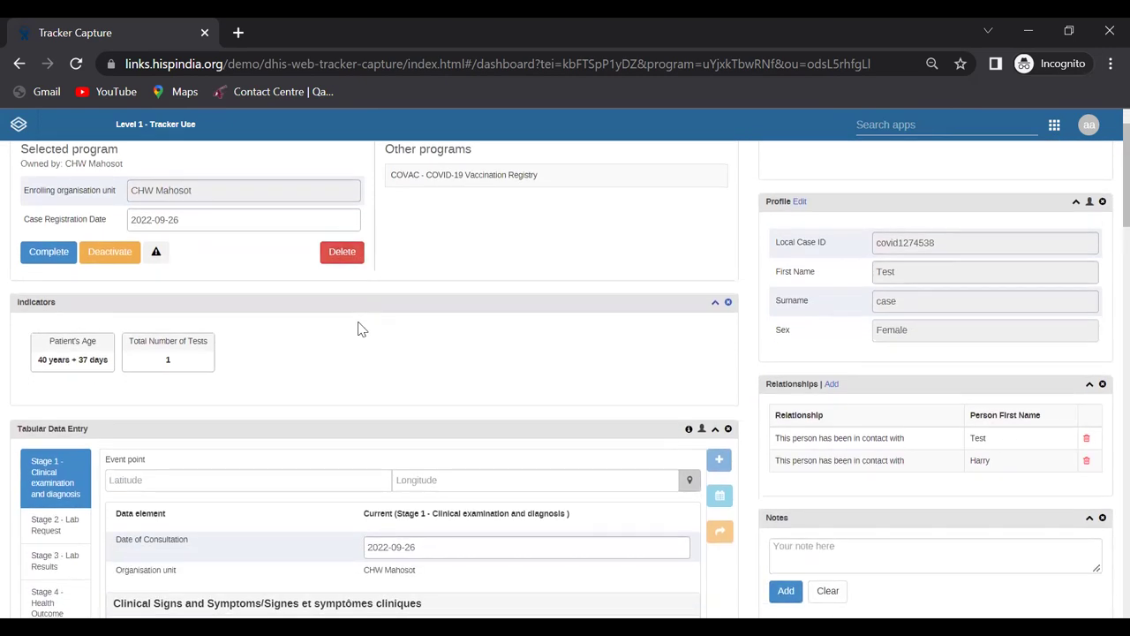
scroll(360, 329, "down", 2)
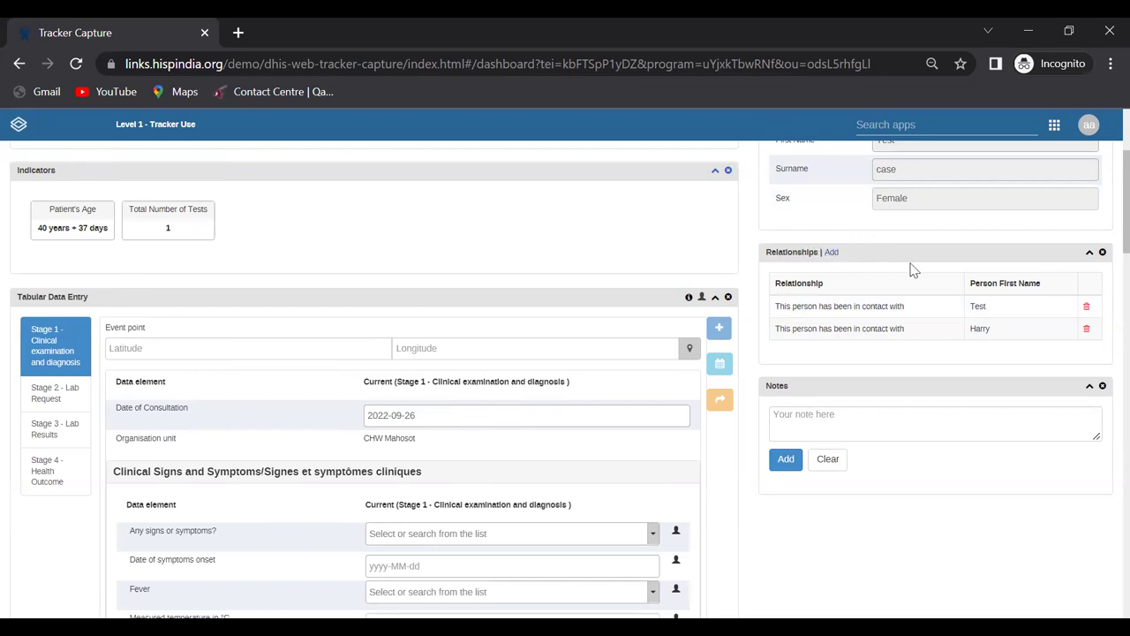
scroll(913, 269, "up", 1)
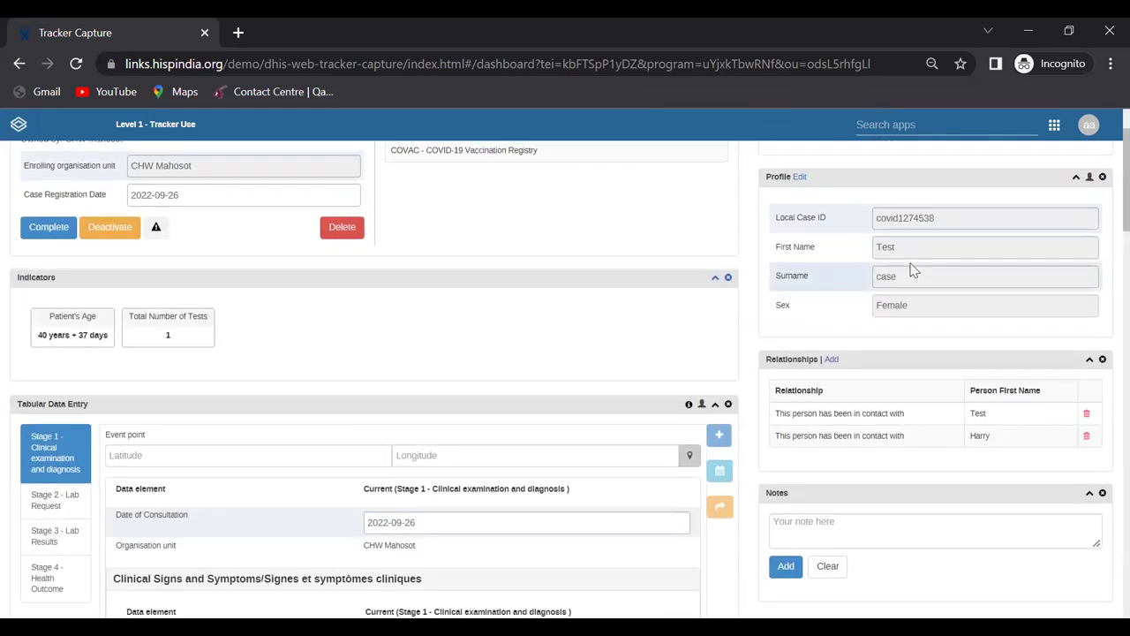
Step: Start a Has Been in Contact with relationship for the case, choose the COVID-19 Case-based Surveillance program, and leave the dialog without adding anyone
left_click(830, 362)
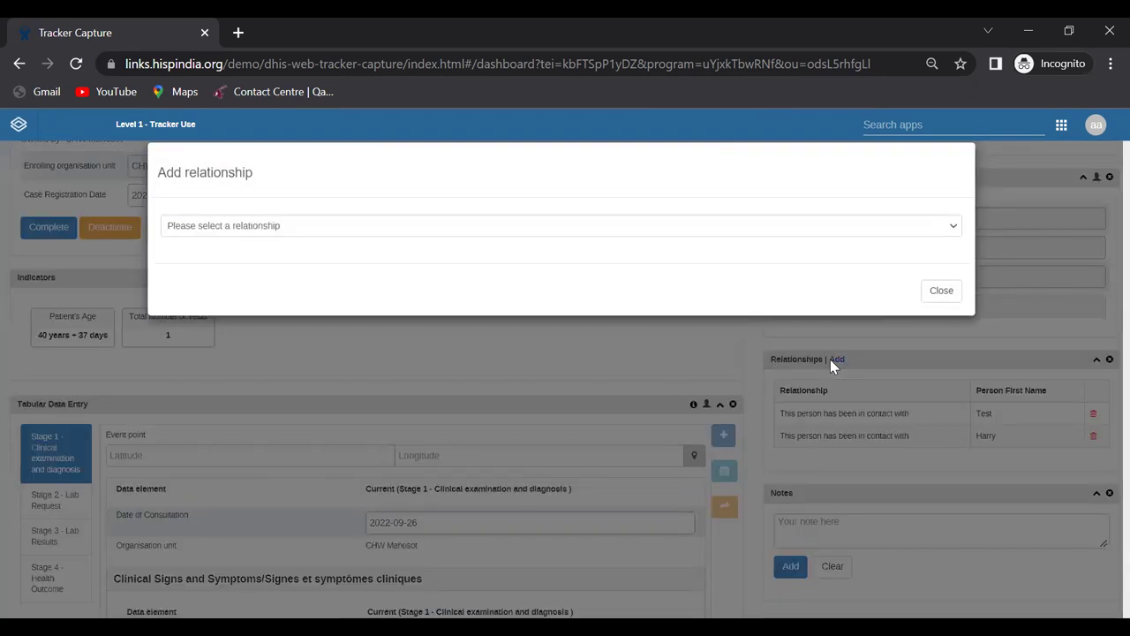
left_click(297, 229)
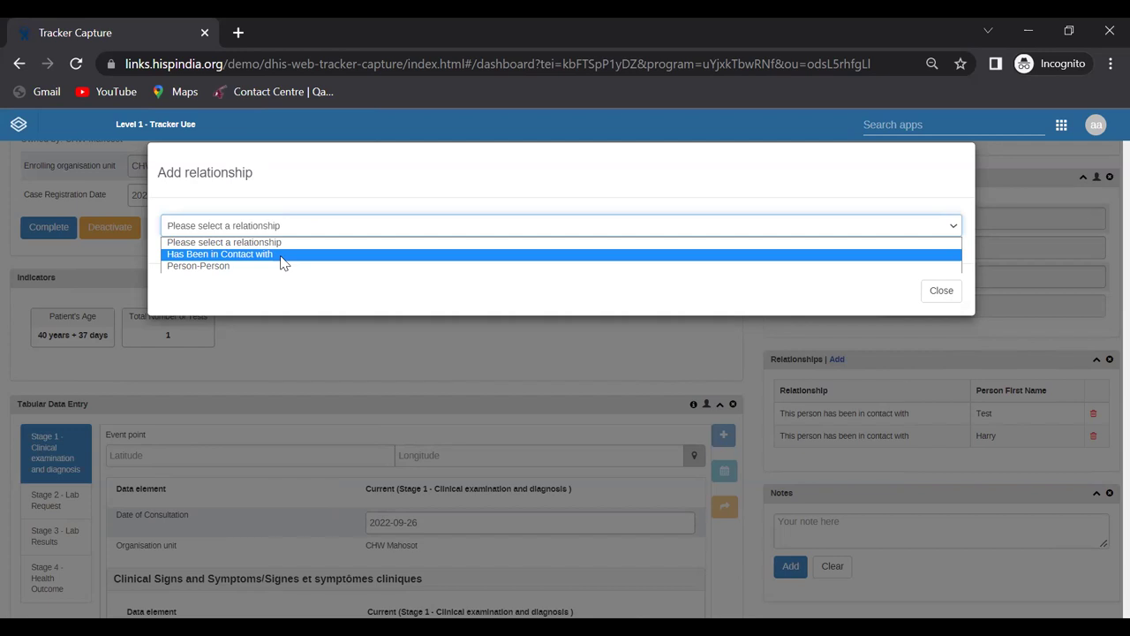
left_click(283, 255)
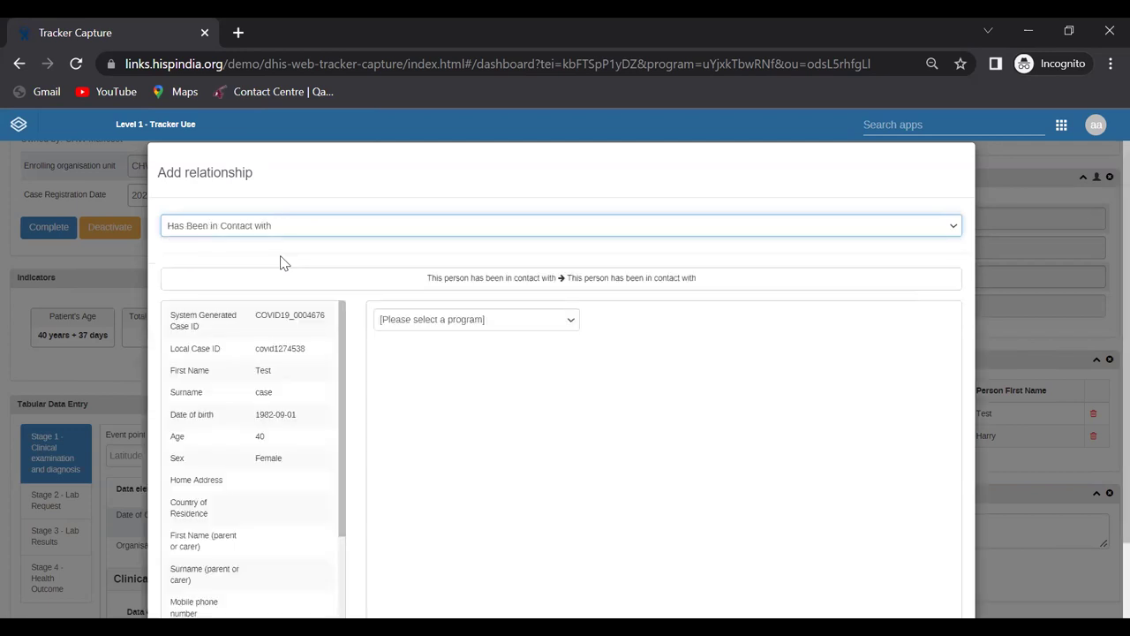
left_click(507, 326)
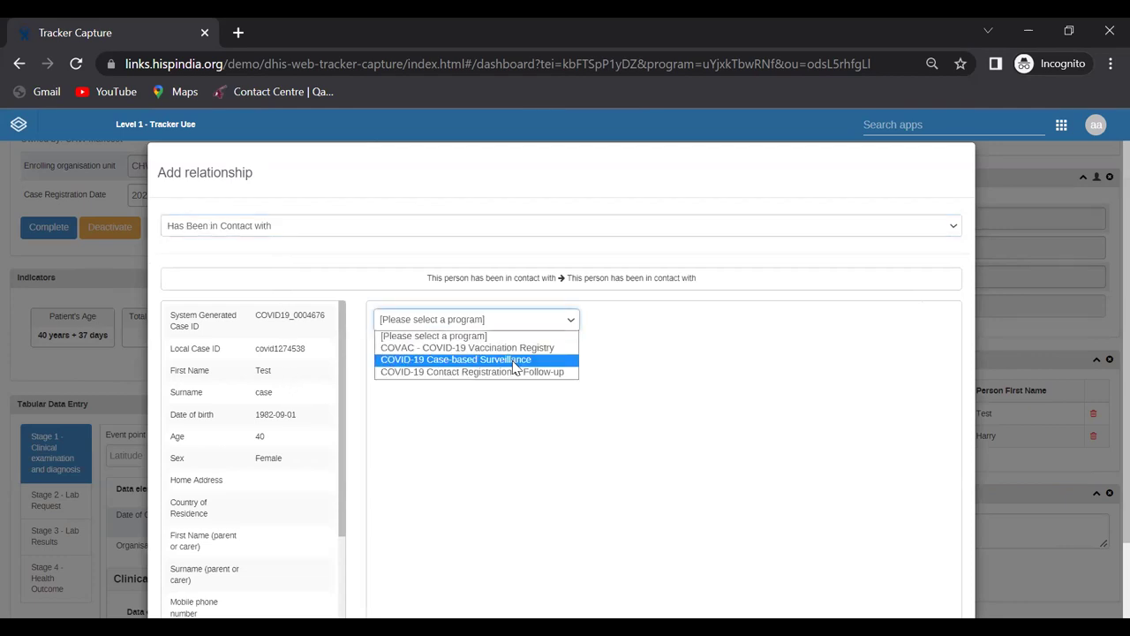
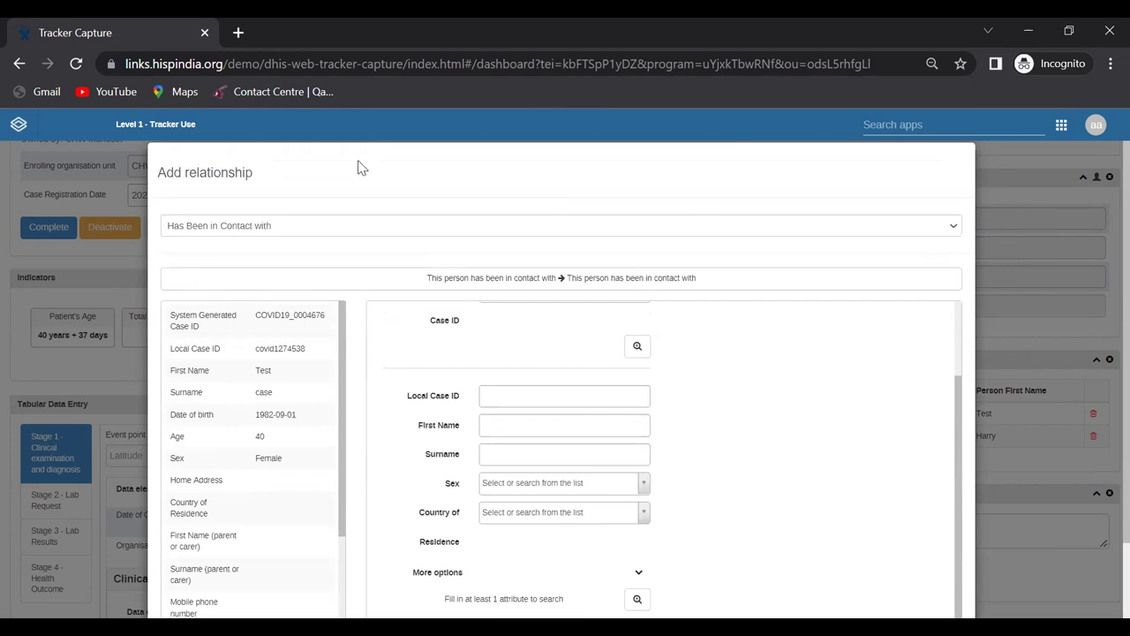
key("Escape")
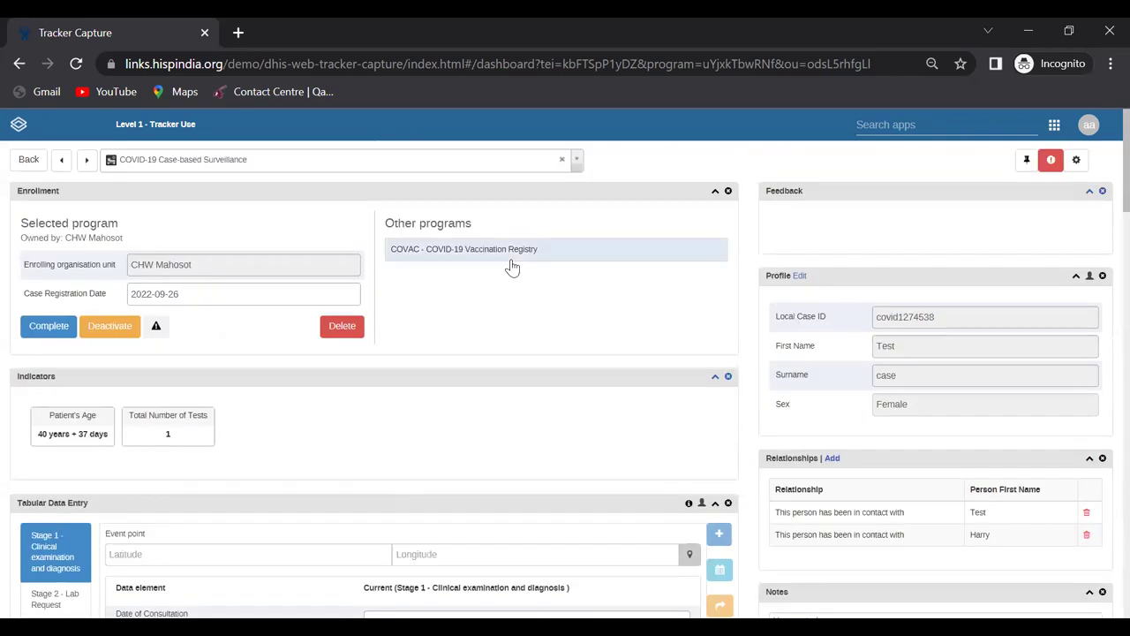
Step: Search the available apps for "map" and switch to the Maps app
scroll(871, 375, "down", 1)
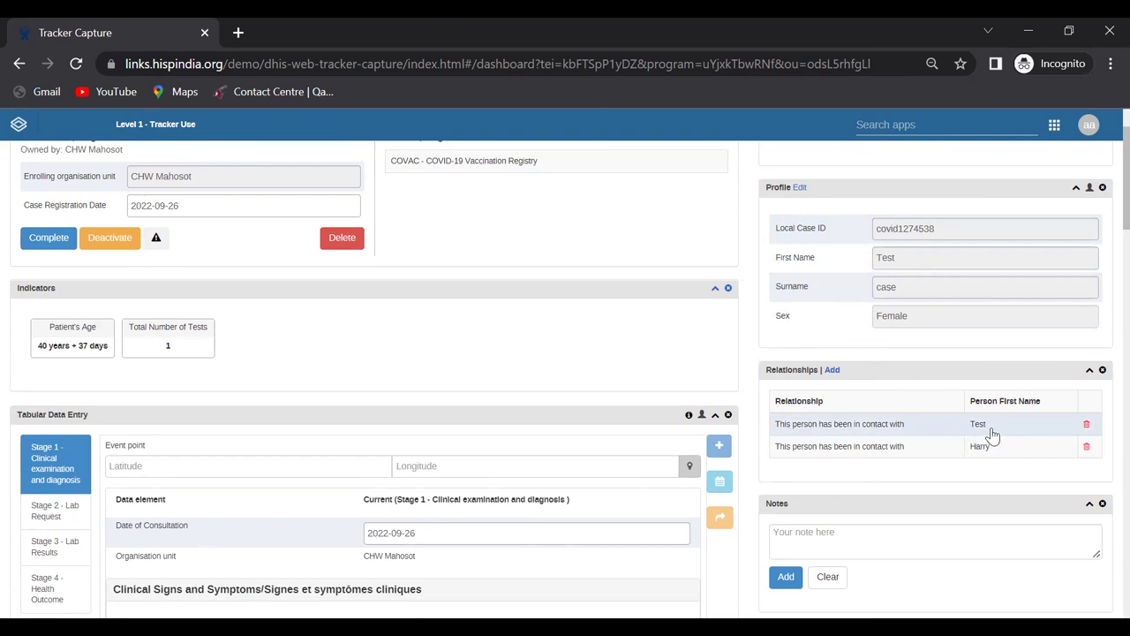
scroll(995, 435, "up", 1)
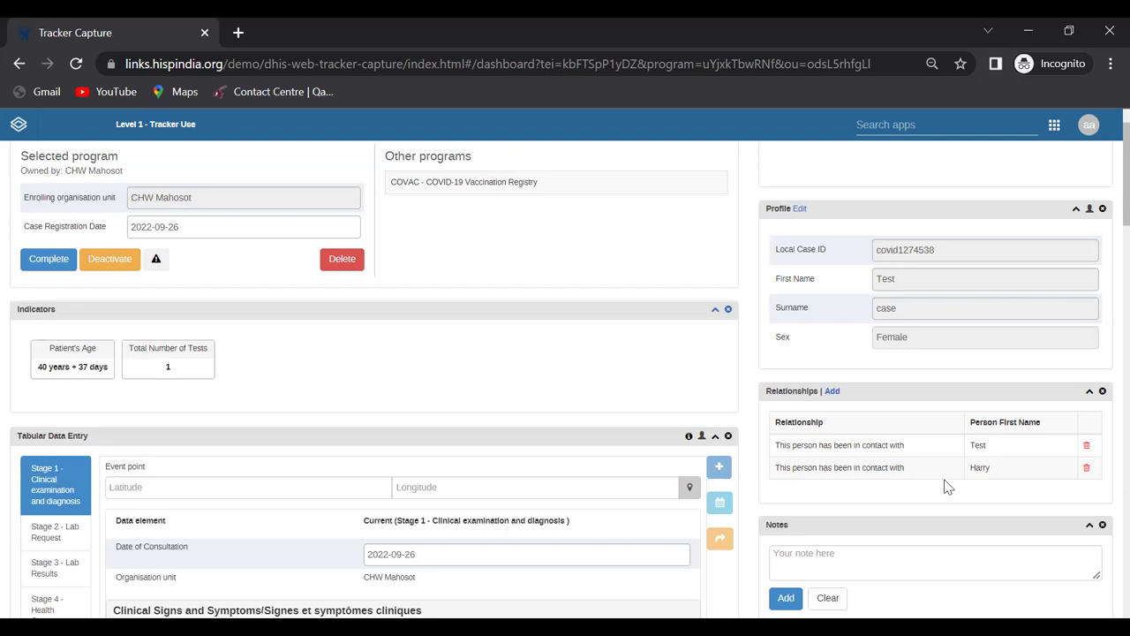
left_click(1055, 126)
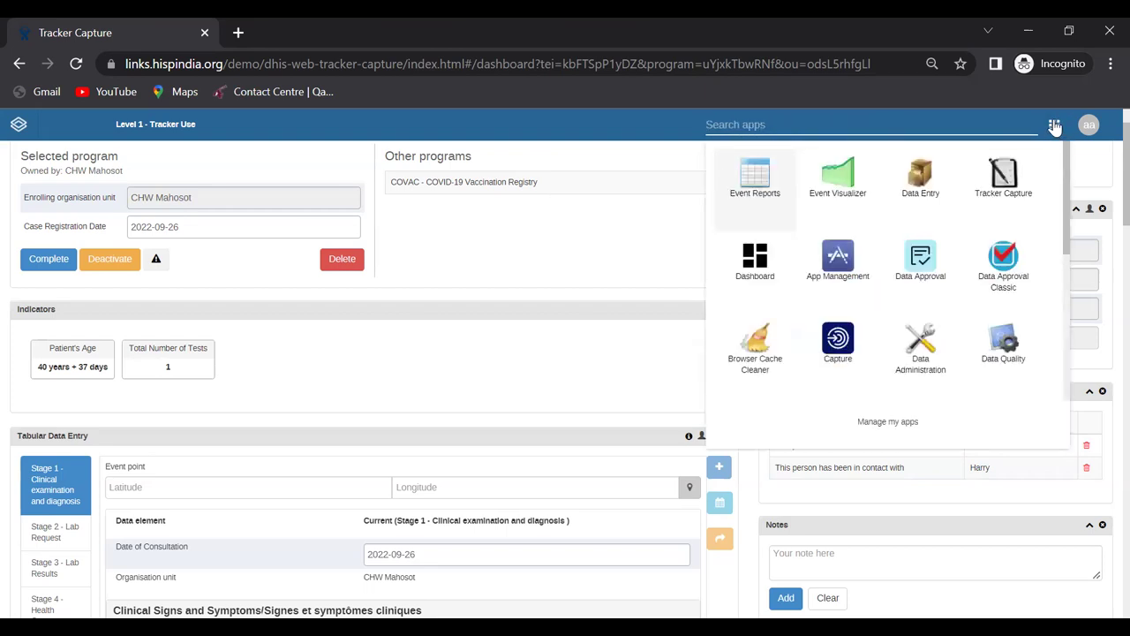
type("map")
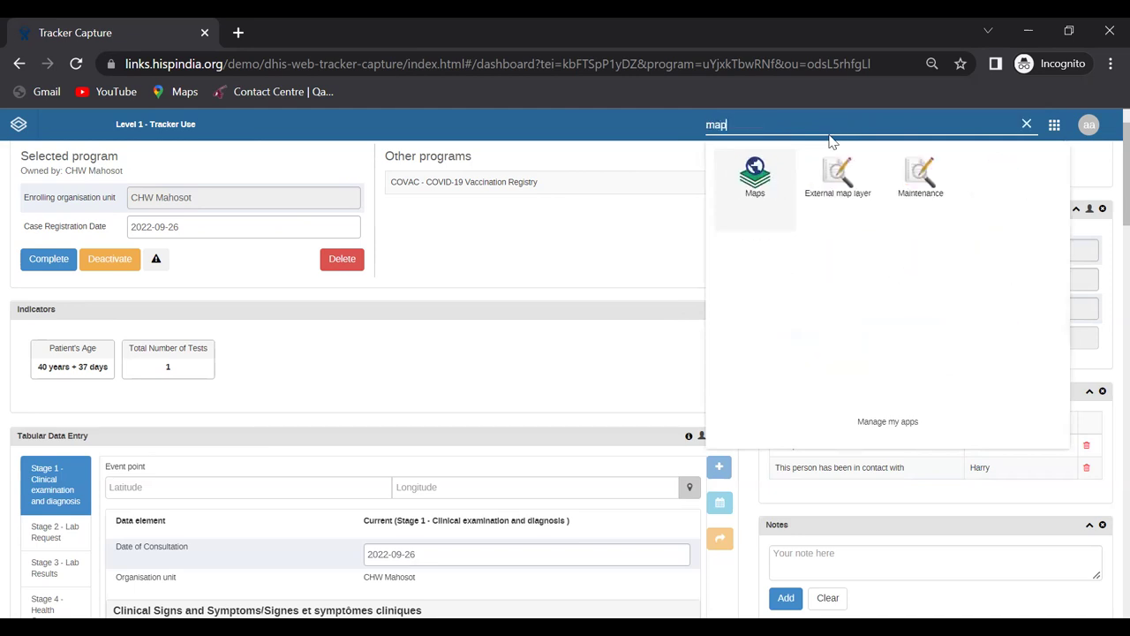
left_click(754, 181)
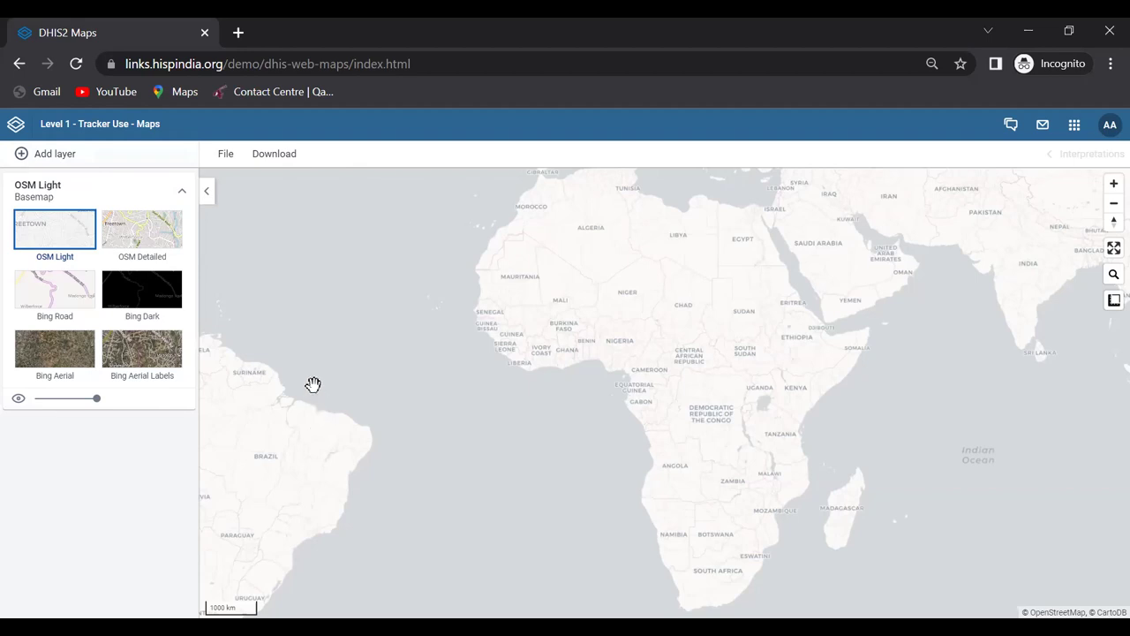
Step: Compare the OSM Light and OSM Detailed basemaps and set the map's basemap to OSM Detailed
left_click(131, 235)
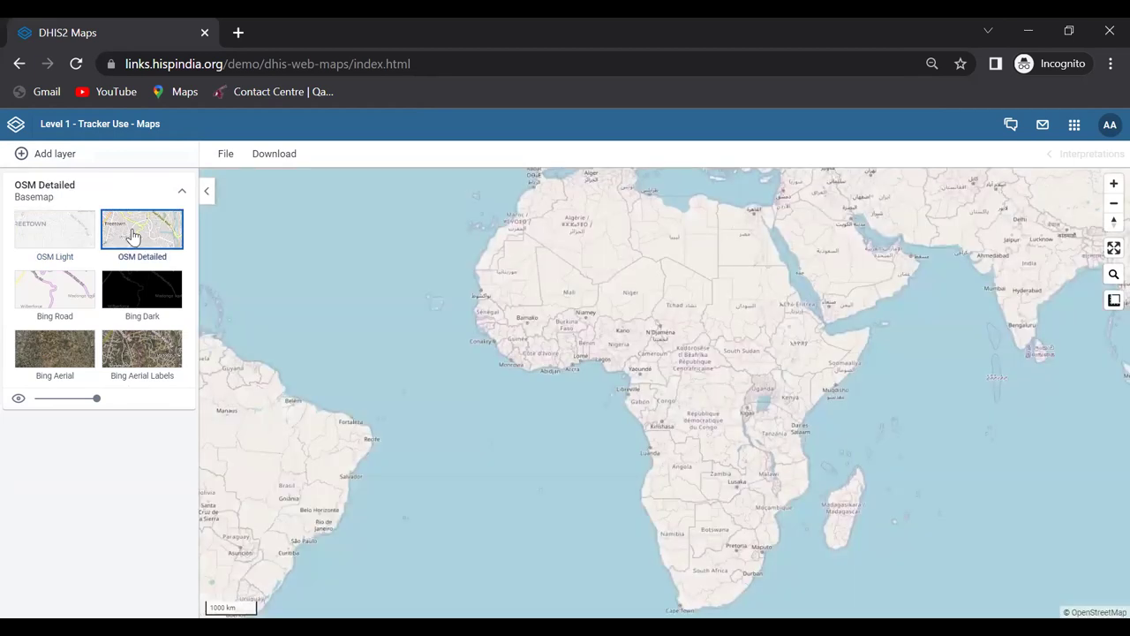
left_click(60, 231)
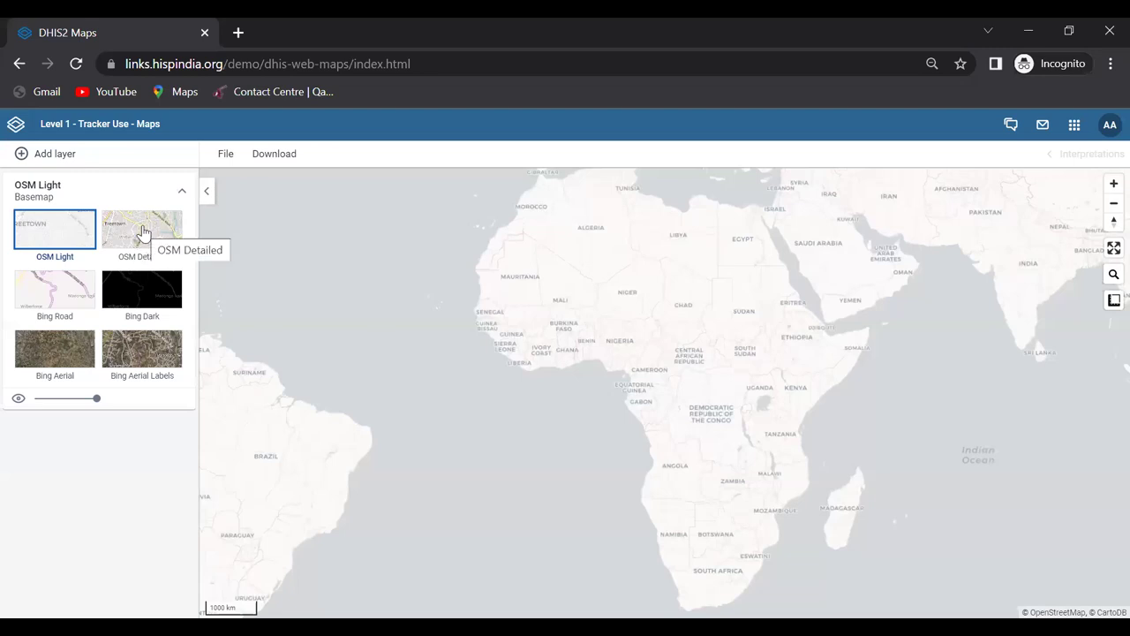
left_click(143, 231)
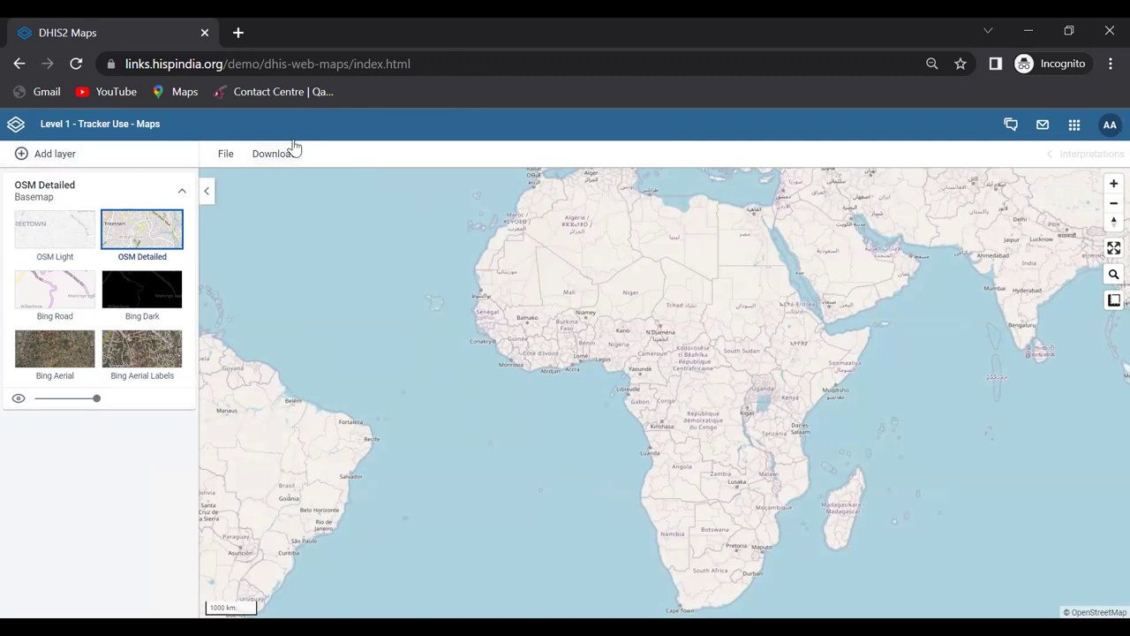
left_click(226, 155)
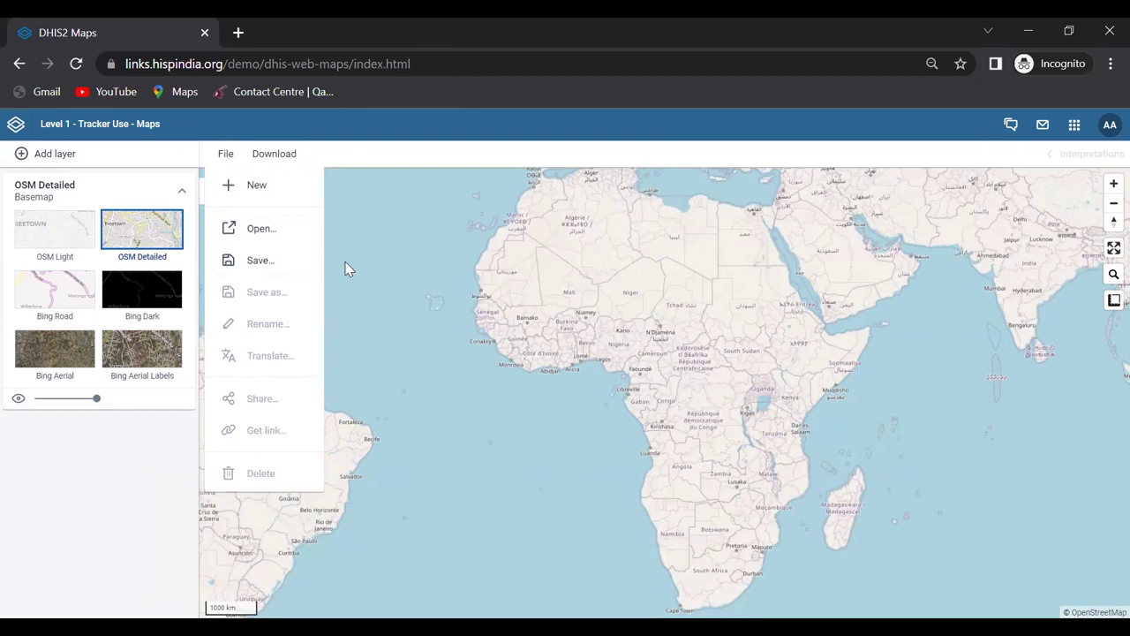
left_click(383, 154)
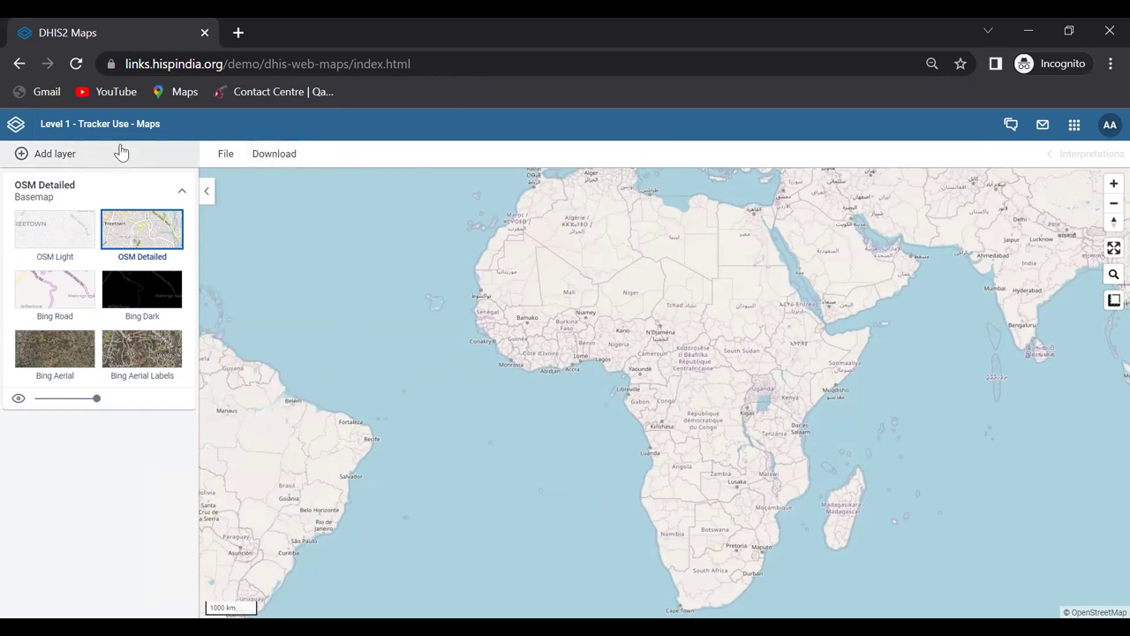
Step: Add an org unit layer for 01 Vientiane Capital to the map and inspect its boundary
left_click(64, 160)
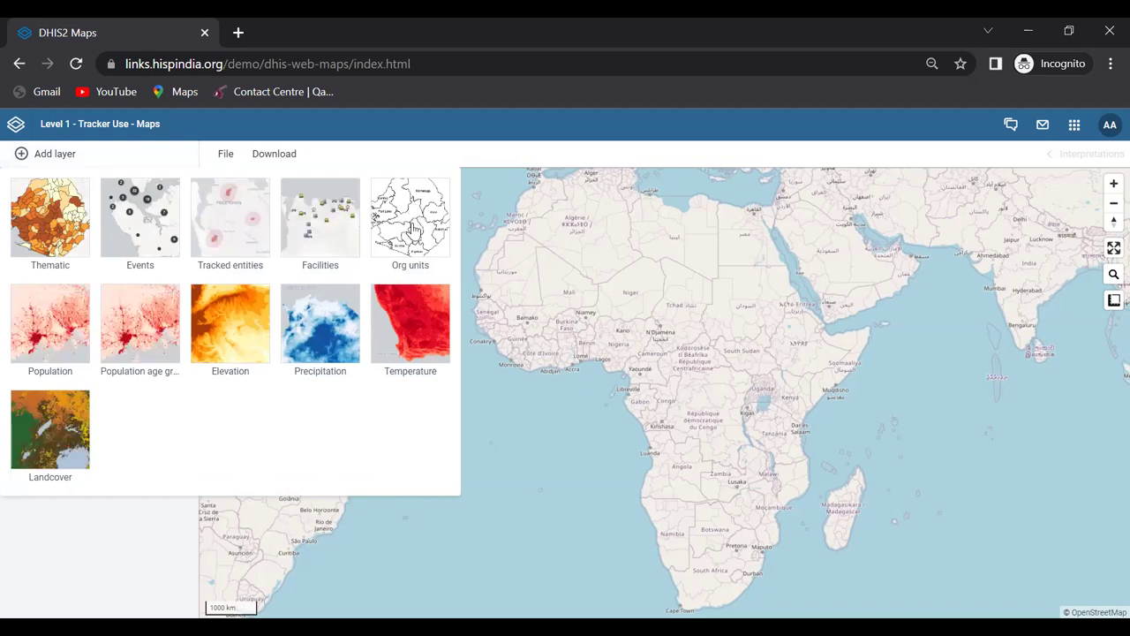
left_click(414, 230)
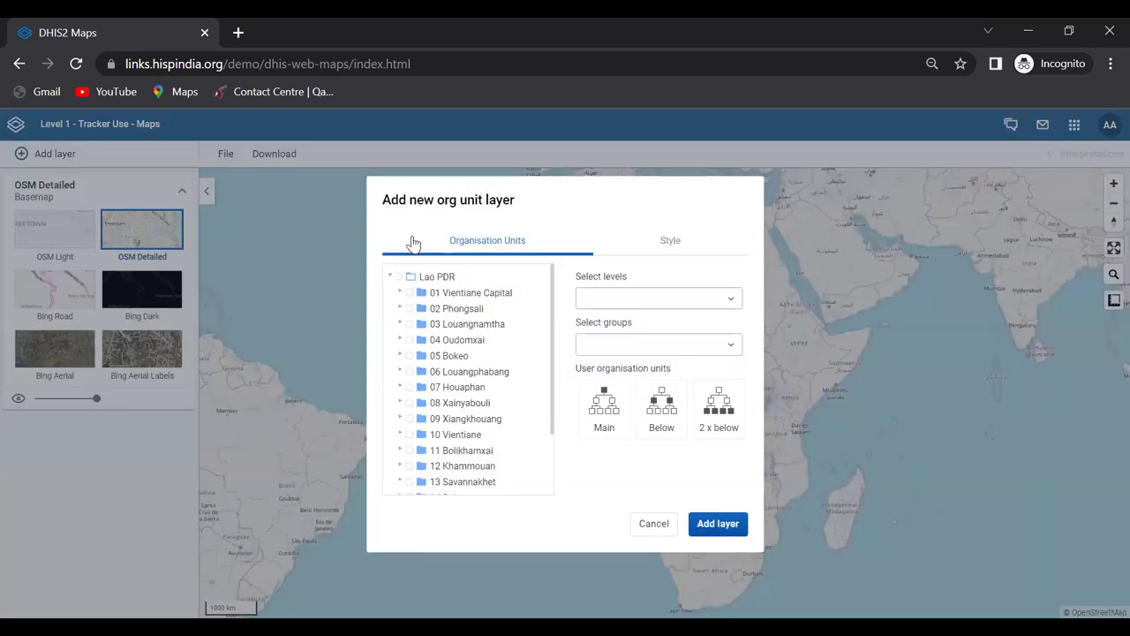
left_click(410, 293)
left_click(728, 527)
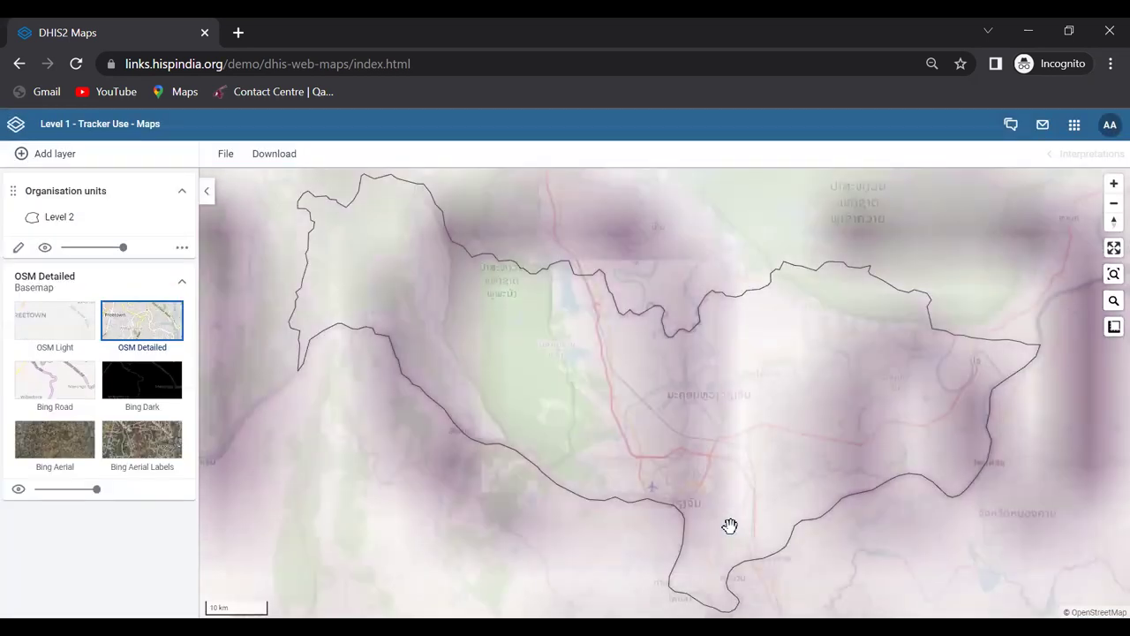
scroll(699, 386, "down", 3)
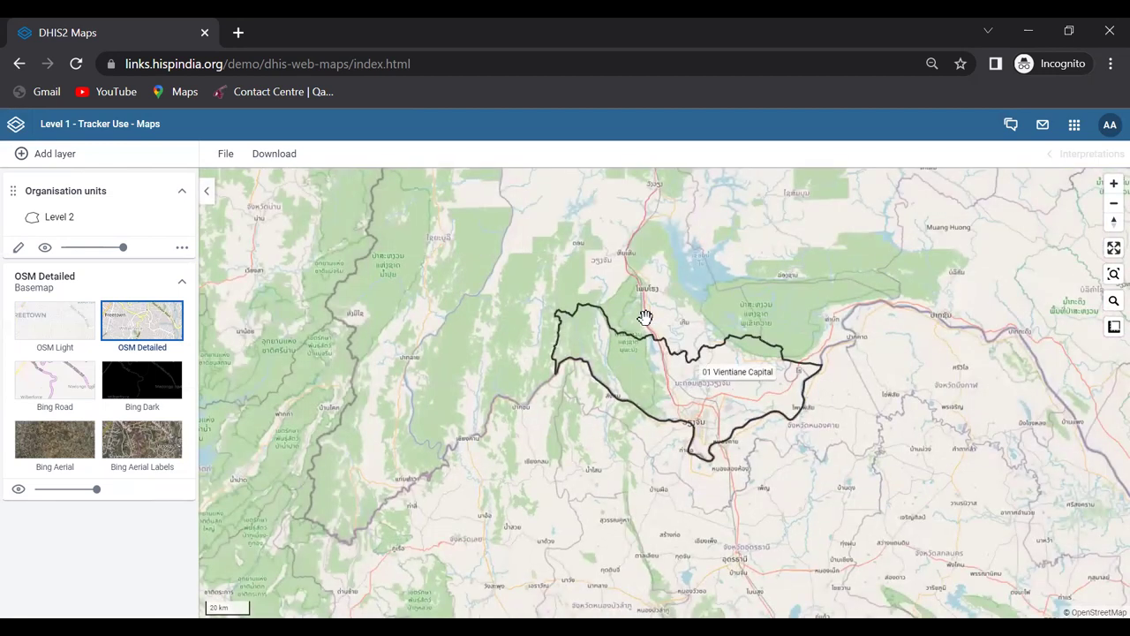
scroll(666, 379, "up", 3)
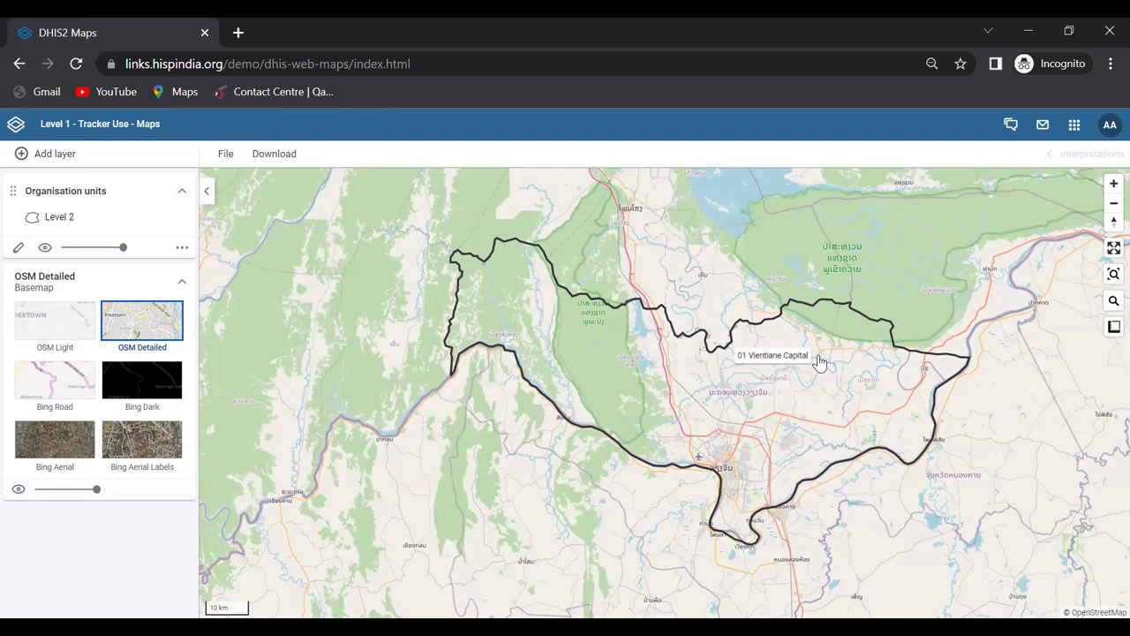
Step: Start a tracked entity layer for Person in the COVID-19 Case-based Surveillance program, and review the program status options, keeping All
left_click(59, 159)
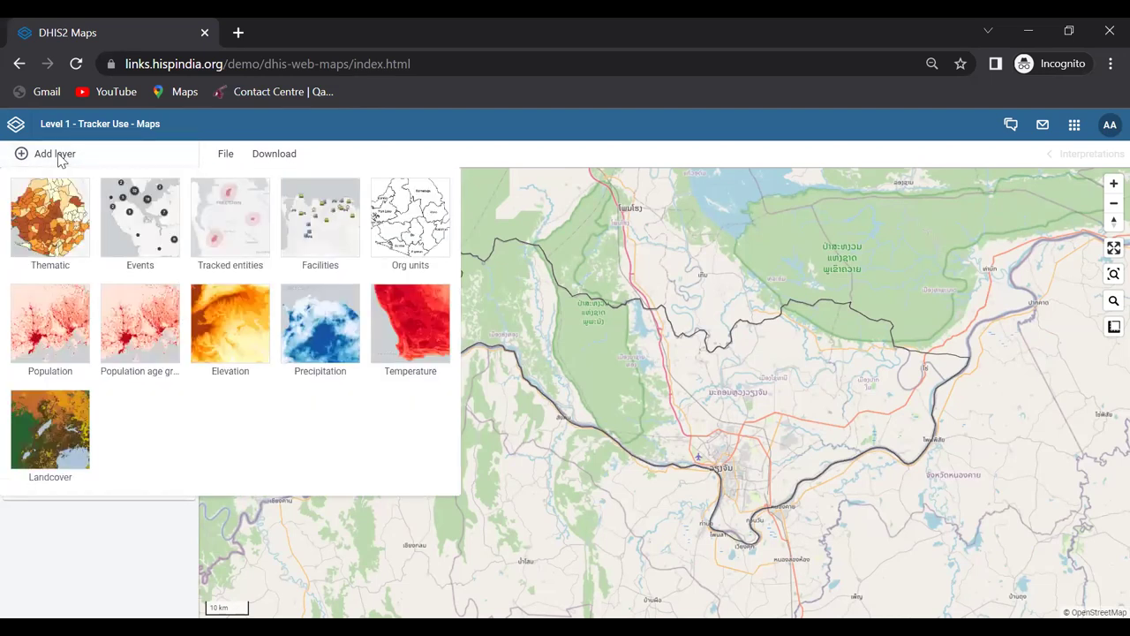
left_click(237, 210)
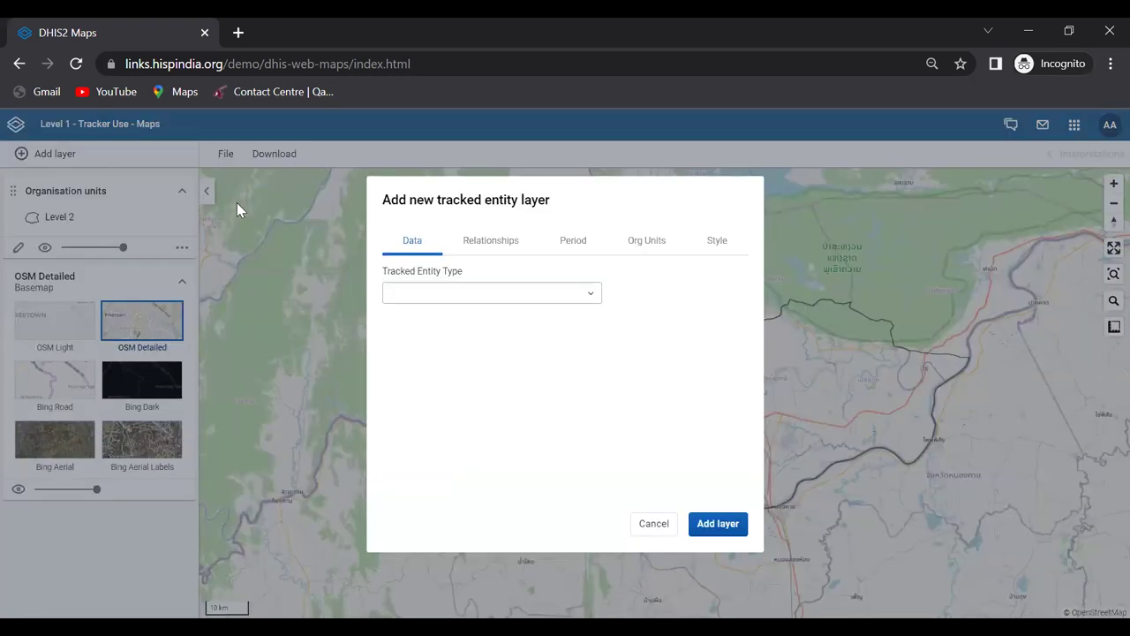
left_click(484, 299)
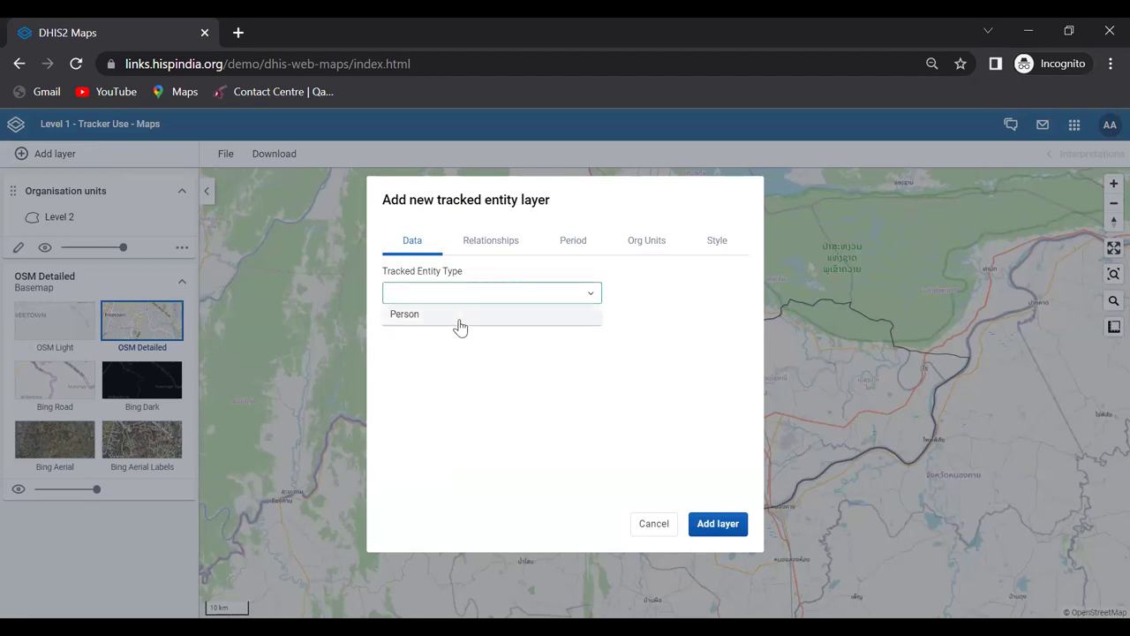
left_click(459, 327)
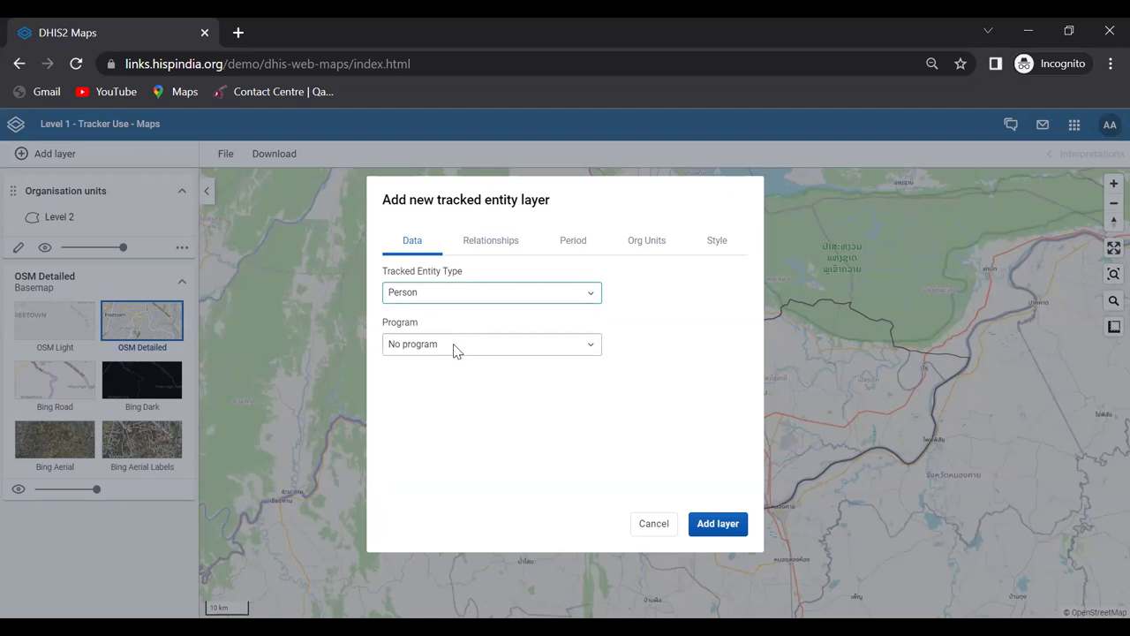
left_click(455, 347)
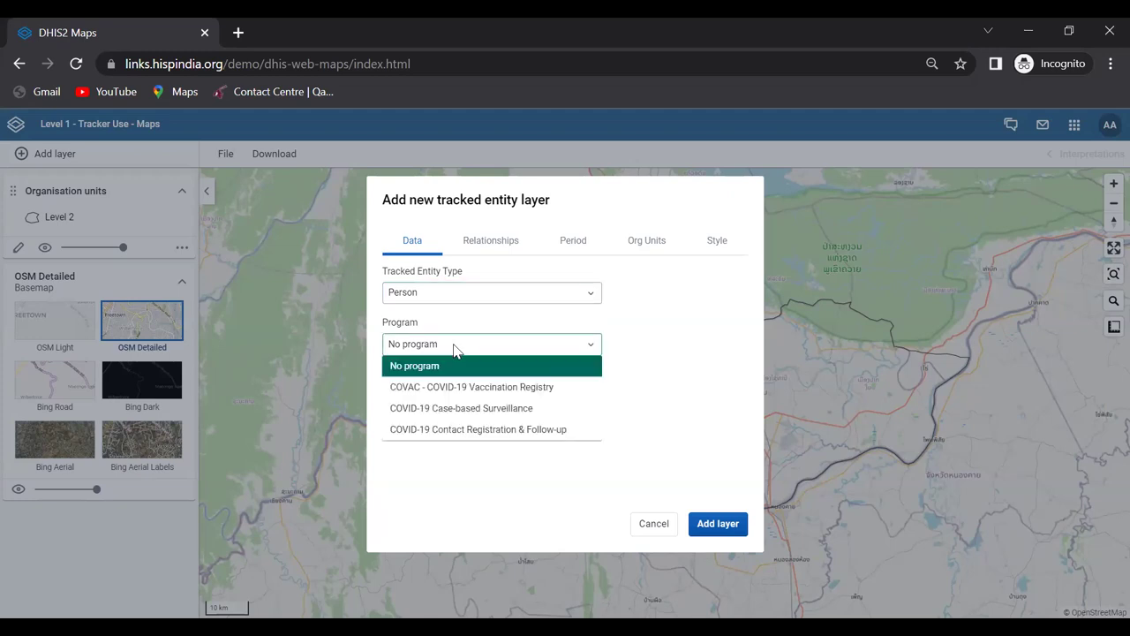
left_click(463, 410)
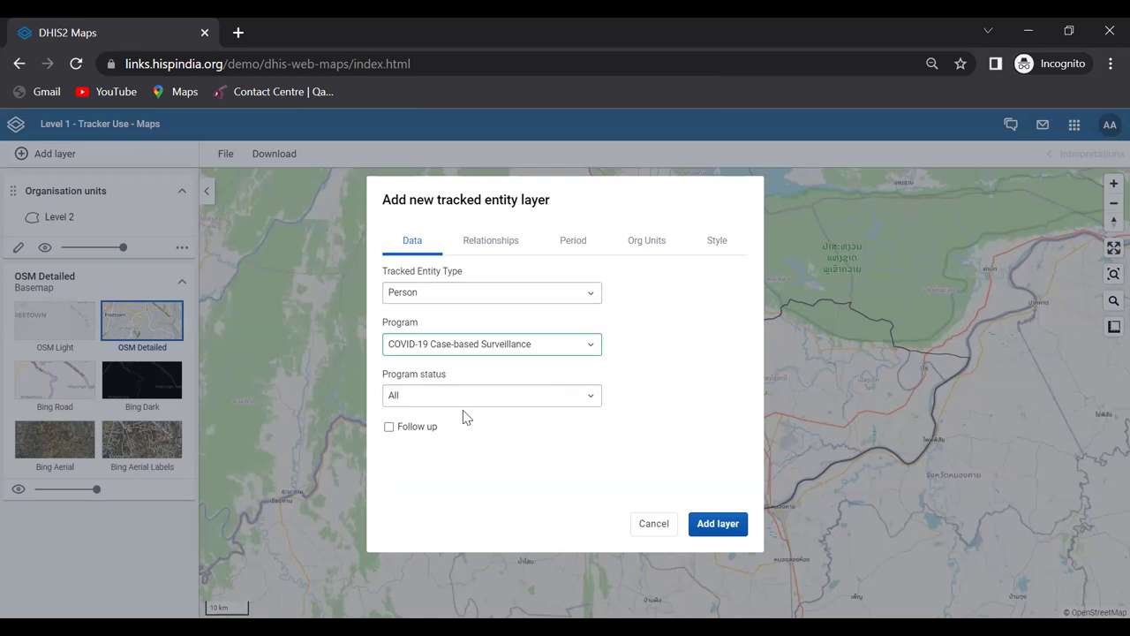
left_click(477, 402)
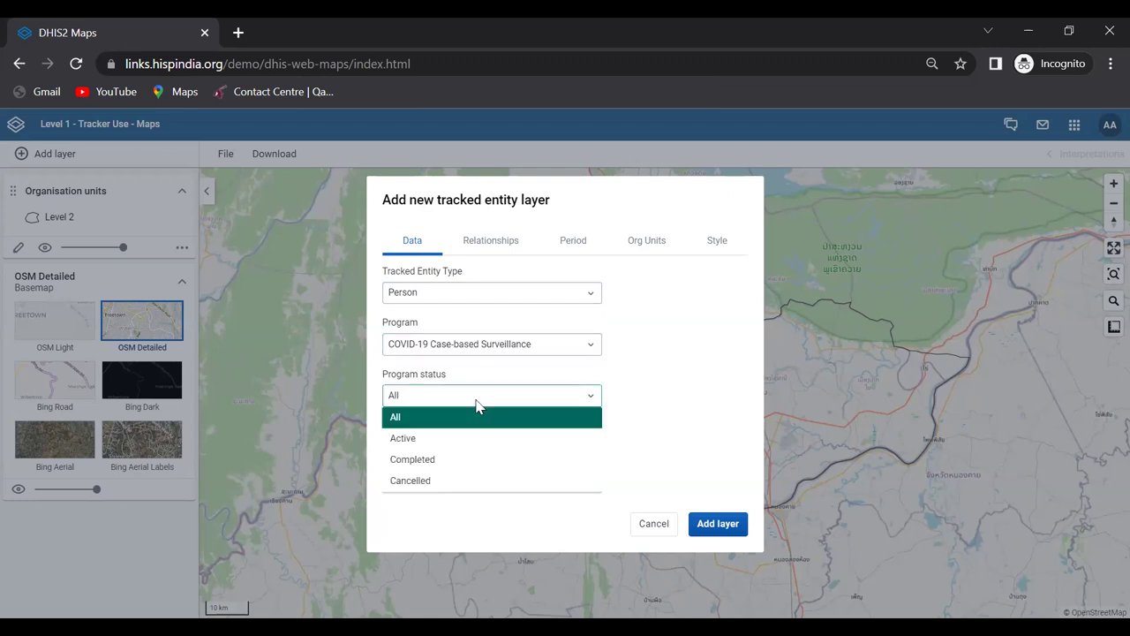
left_click(680, 384)
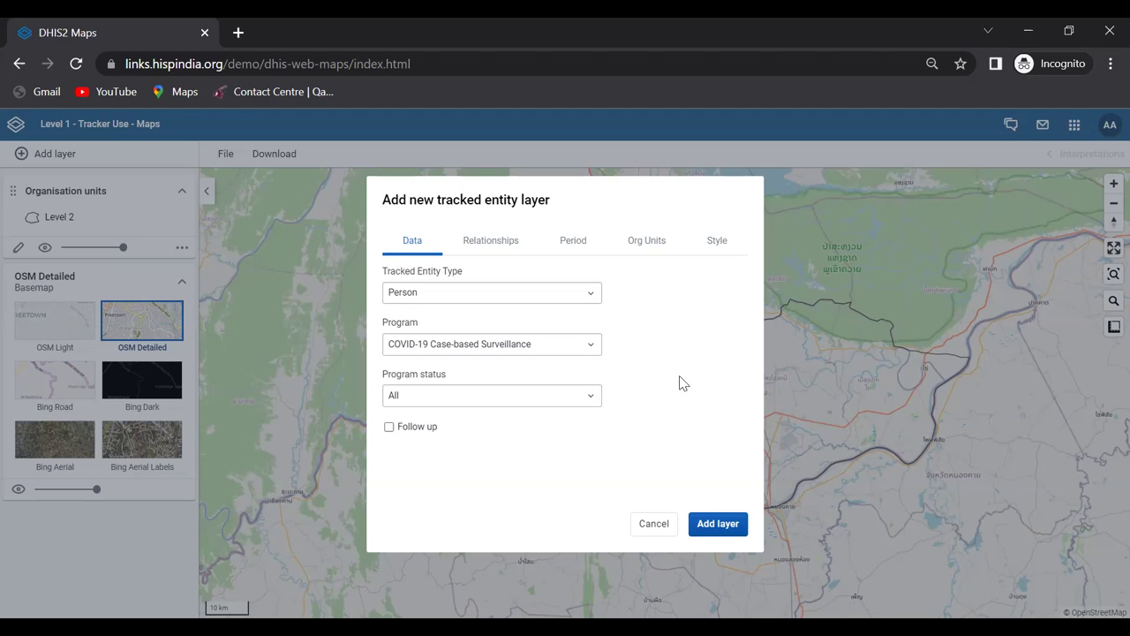
left_click(481, 396)
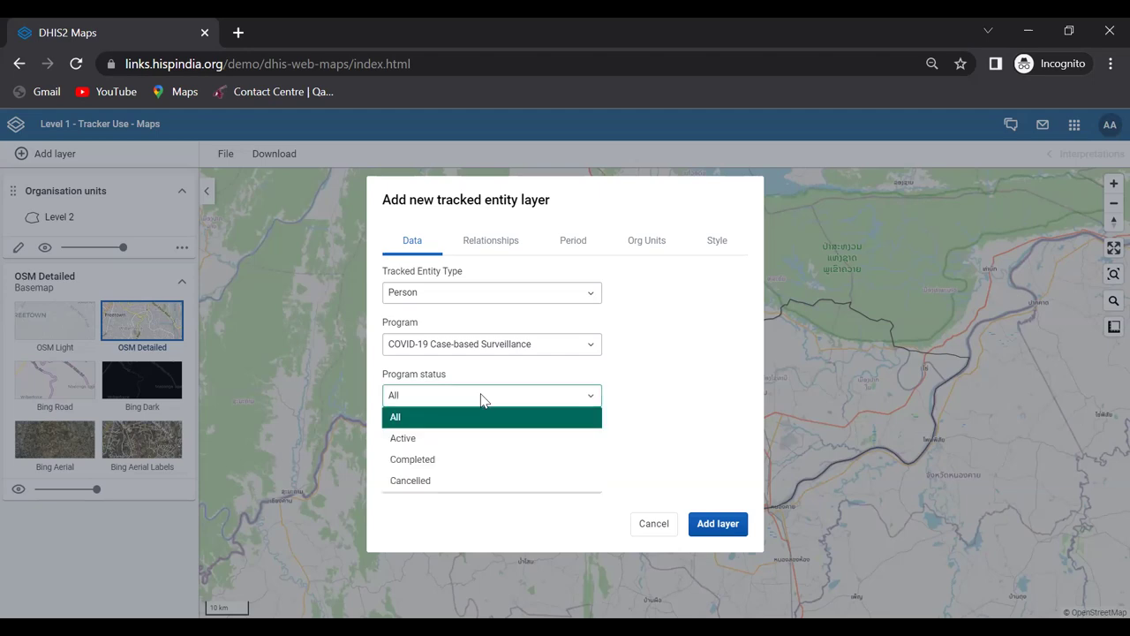
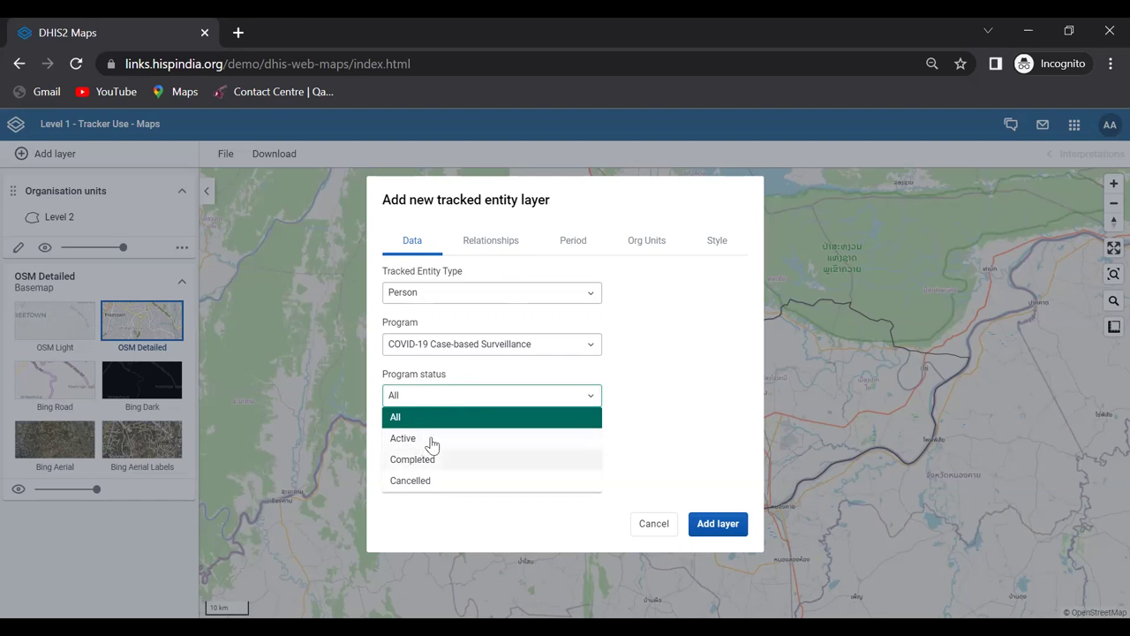
left_click(668, 374)
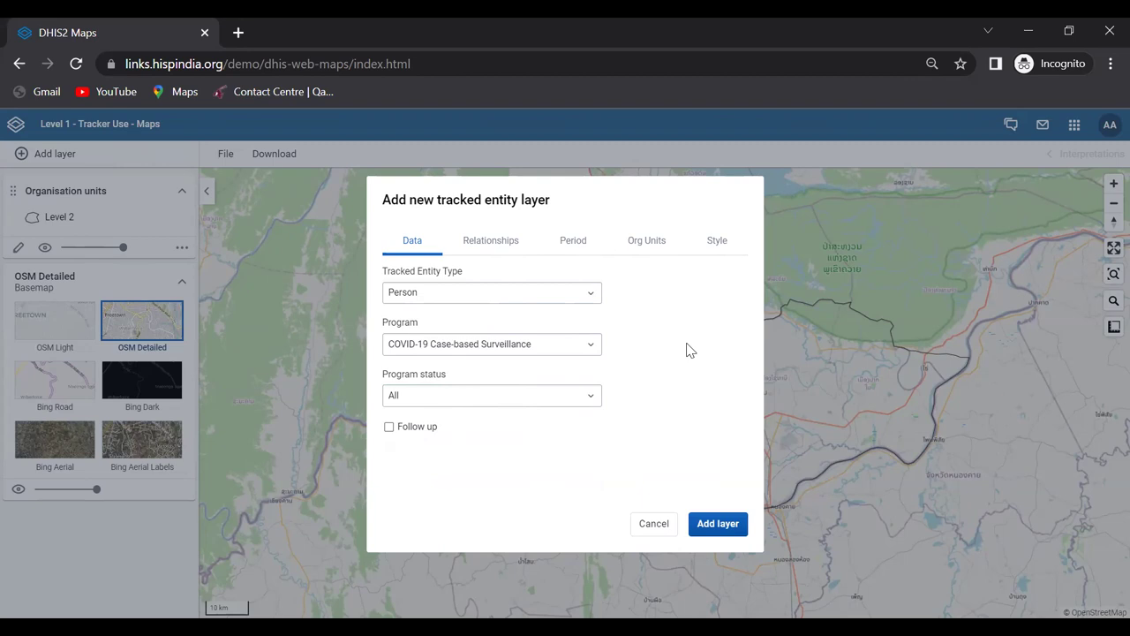
left_click(538, 397)
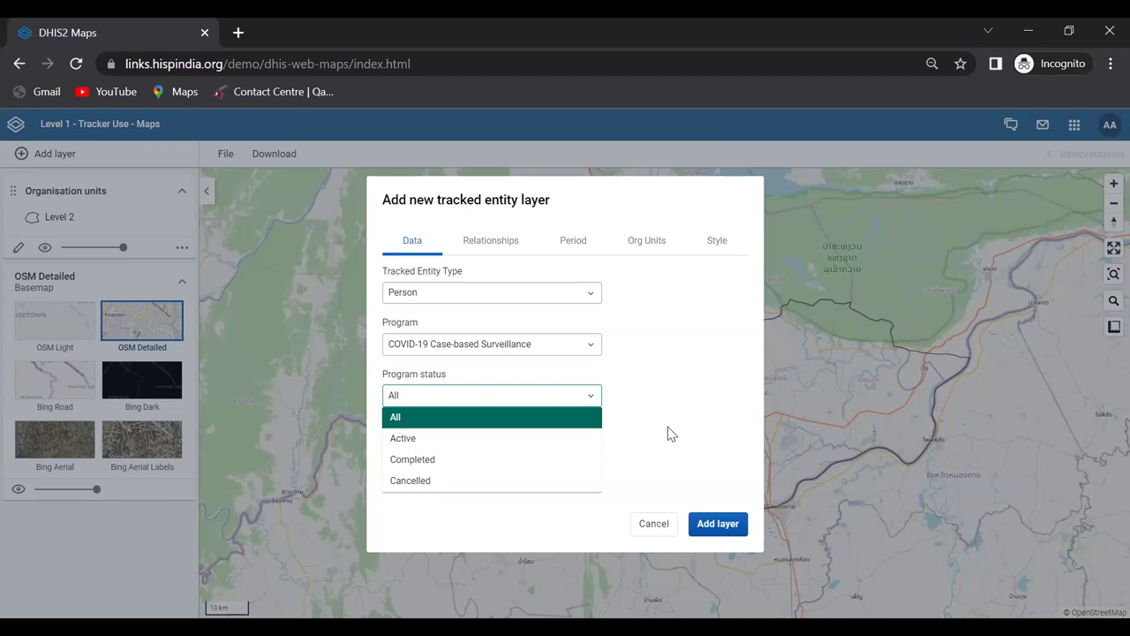
left_click(681, 357)
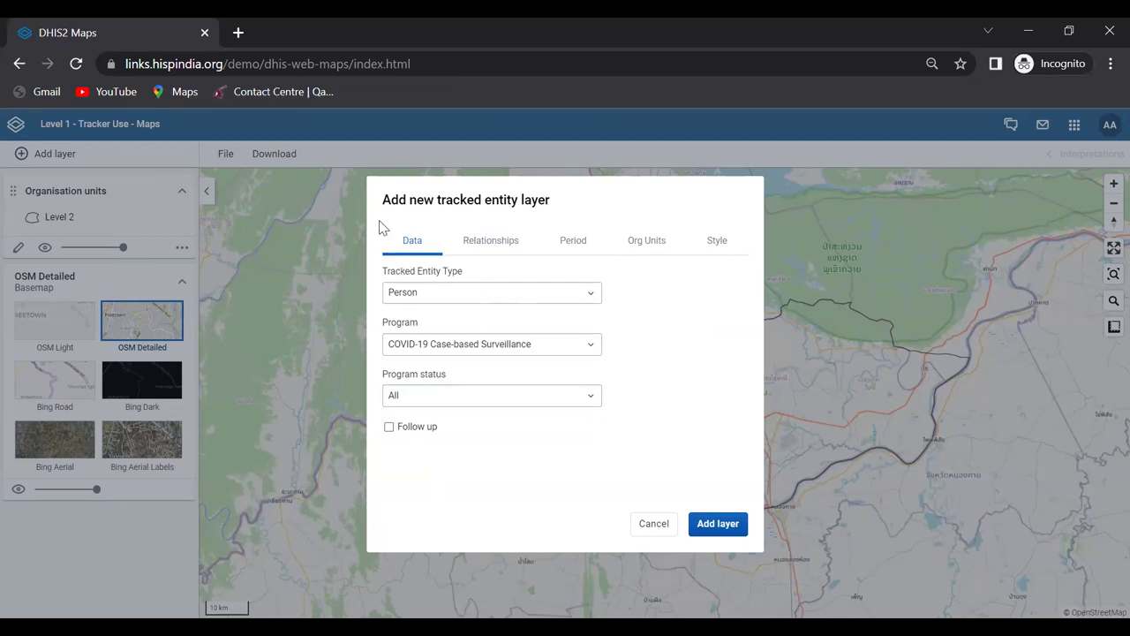
Step: Enable displaying tracked entity relationships for the layer, with Has Been in Contact with as the relationship type
left_click(484, 252)
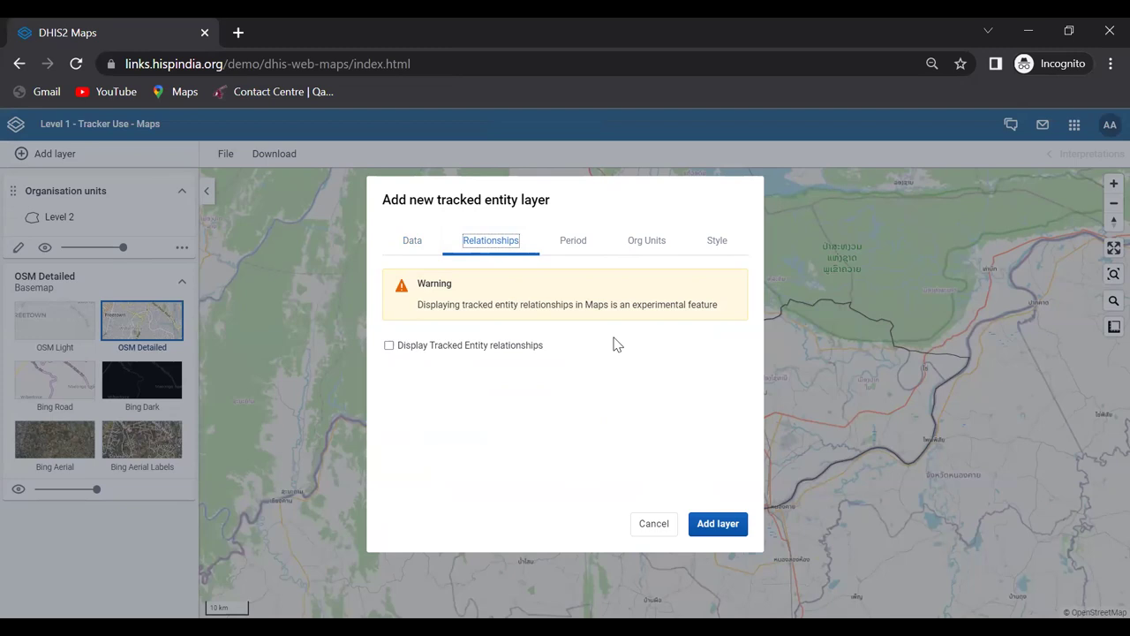
left_click(390, 347)
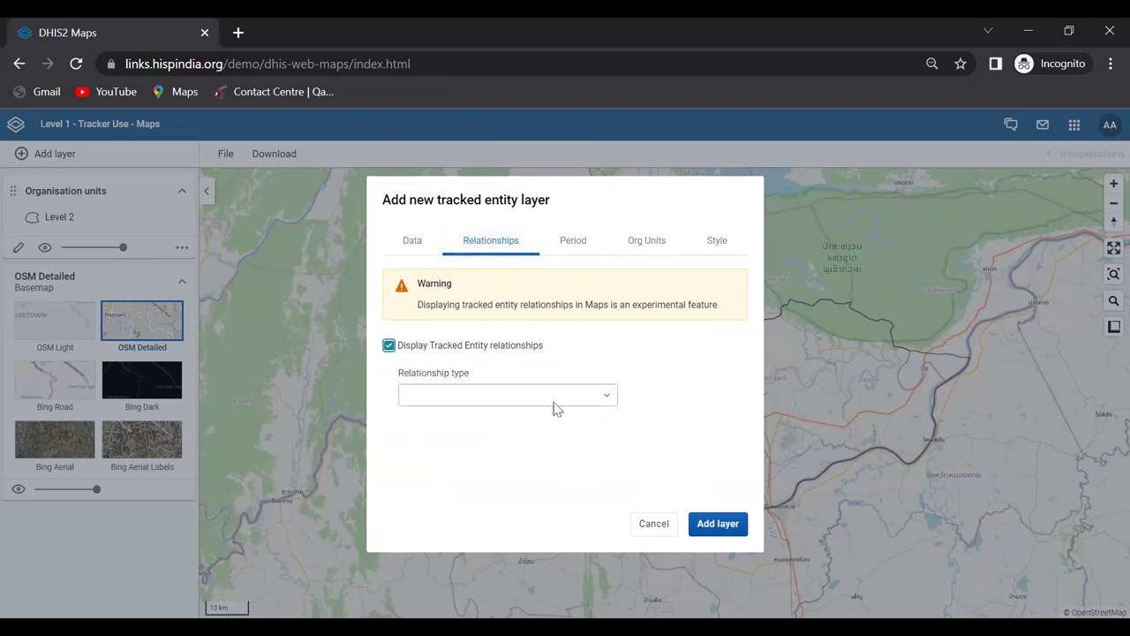
left_click(539, 406)
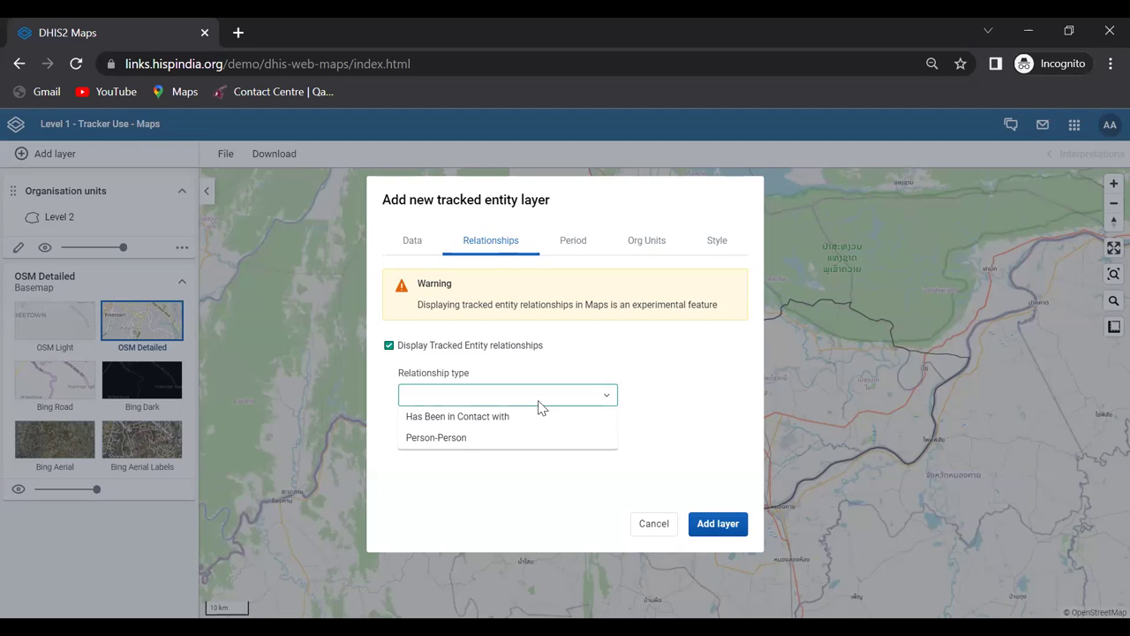
left_click(463, 420)
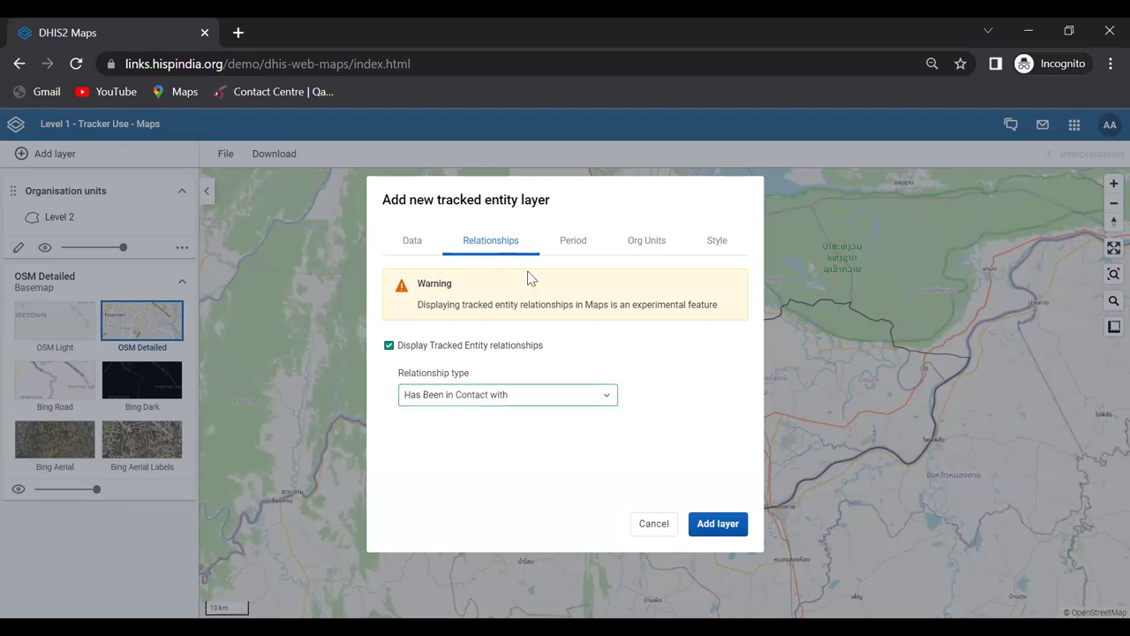
Step: Base the layer's period on the program/enrollment date and set the start date to 01/01/2022
left_click(571, 242)
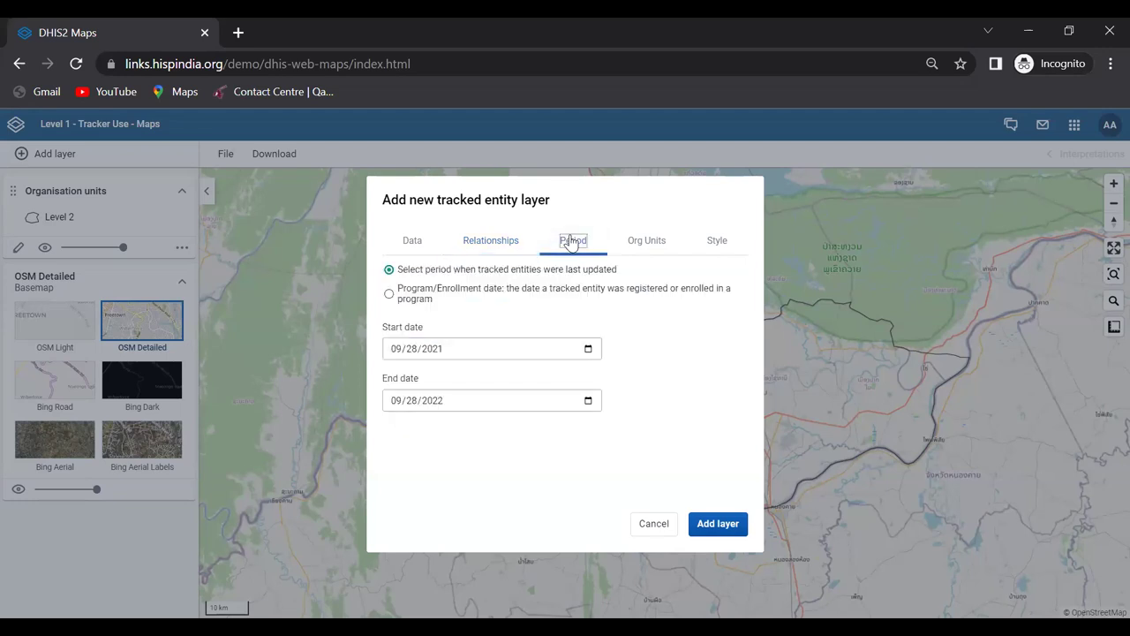
left_click(460, 293)
left_click(587, 357)
left_click(587, 351)
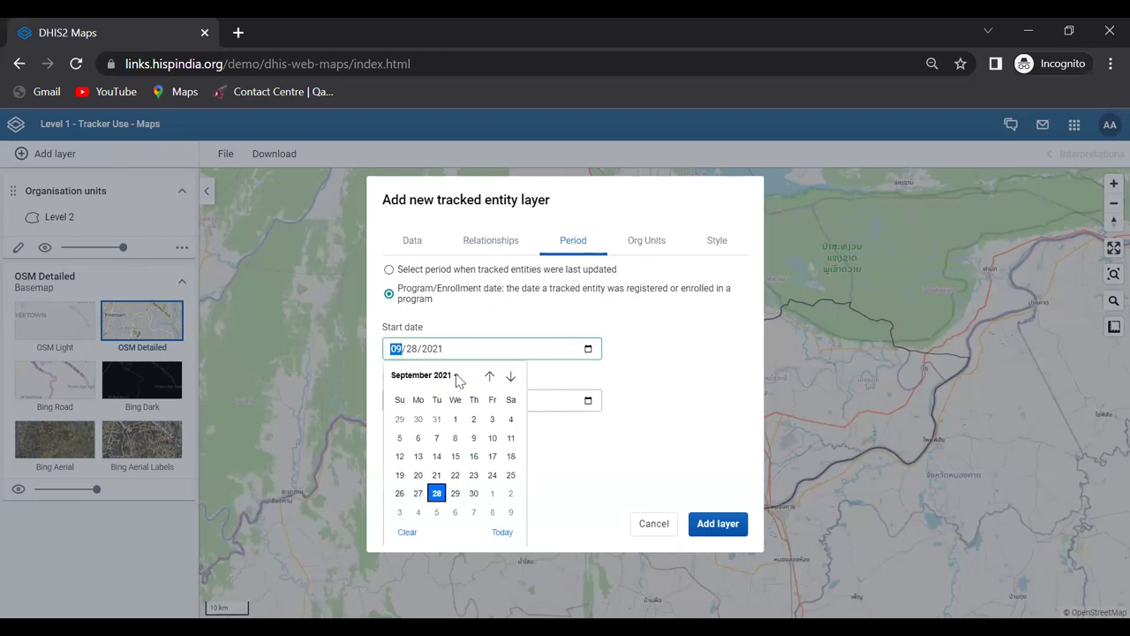
left_click(456, 378)
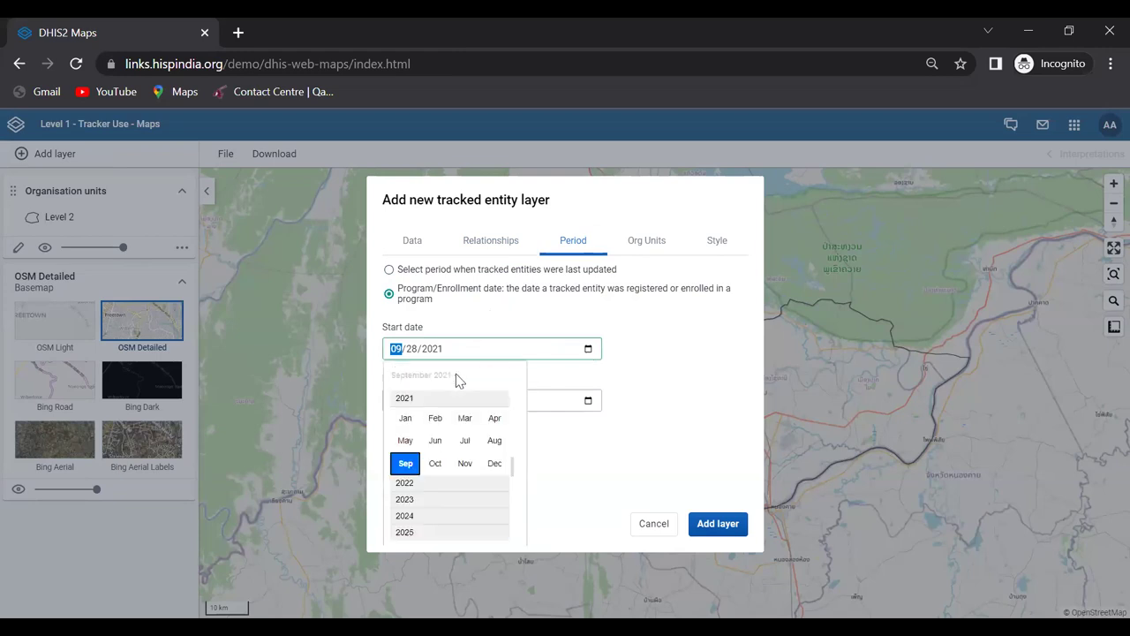
left_click(404, 484)
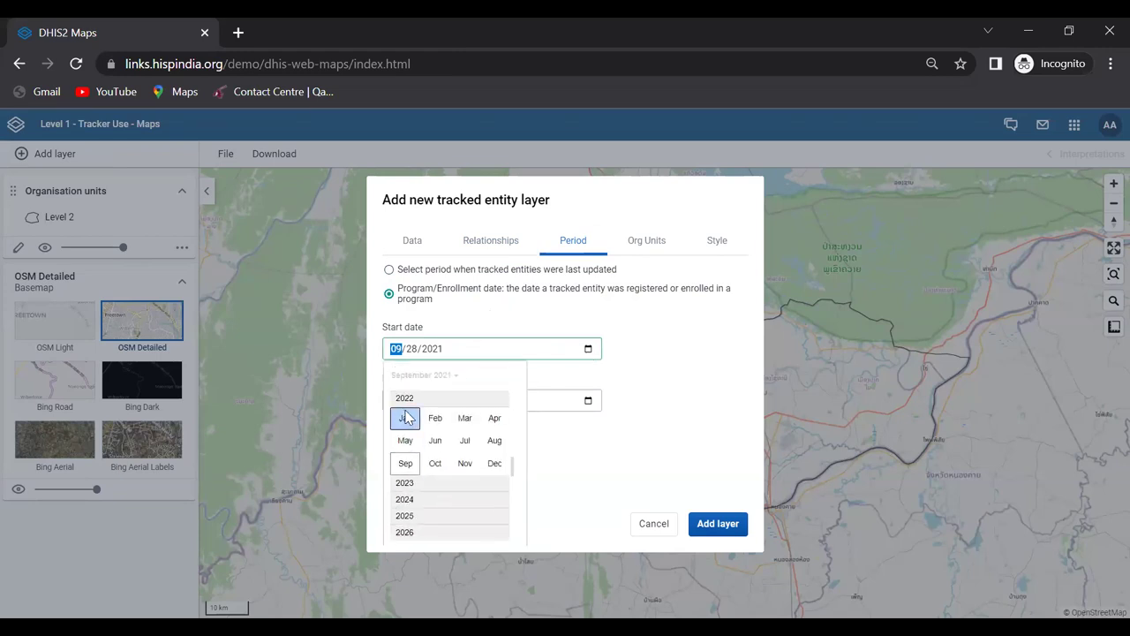
left_click(405, 417)
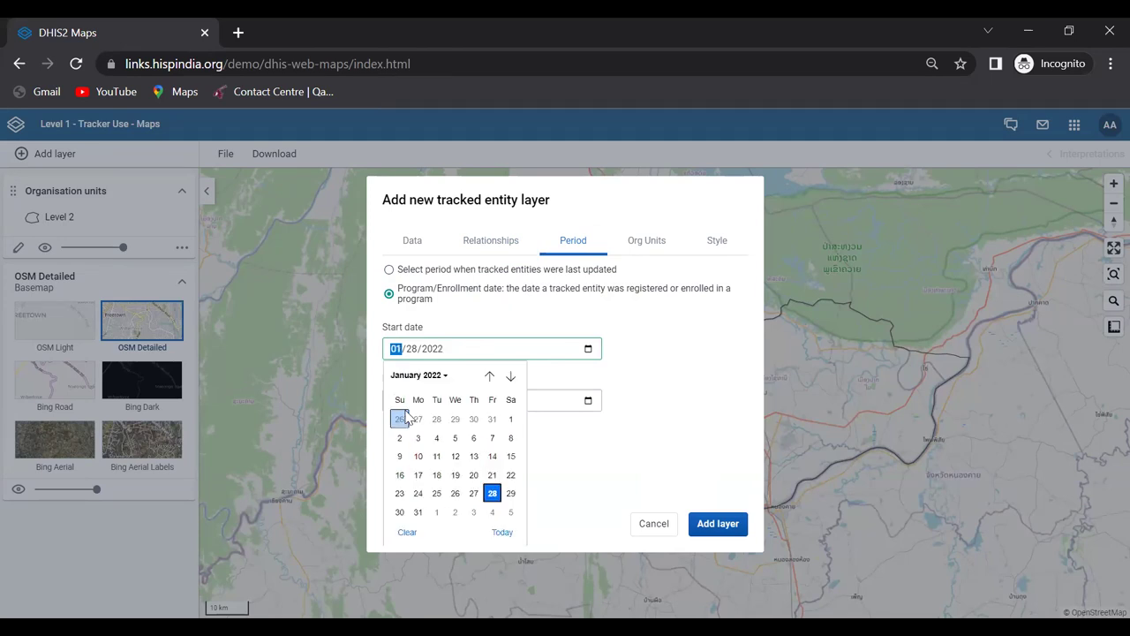
left_click(510, 419)
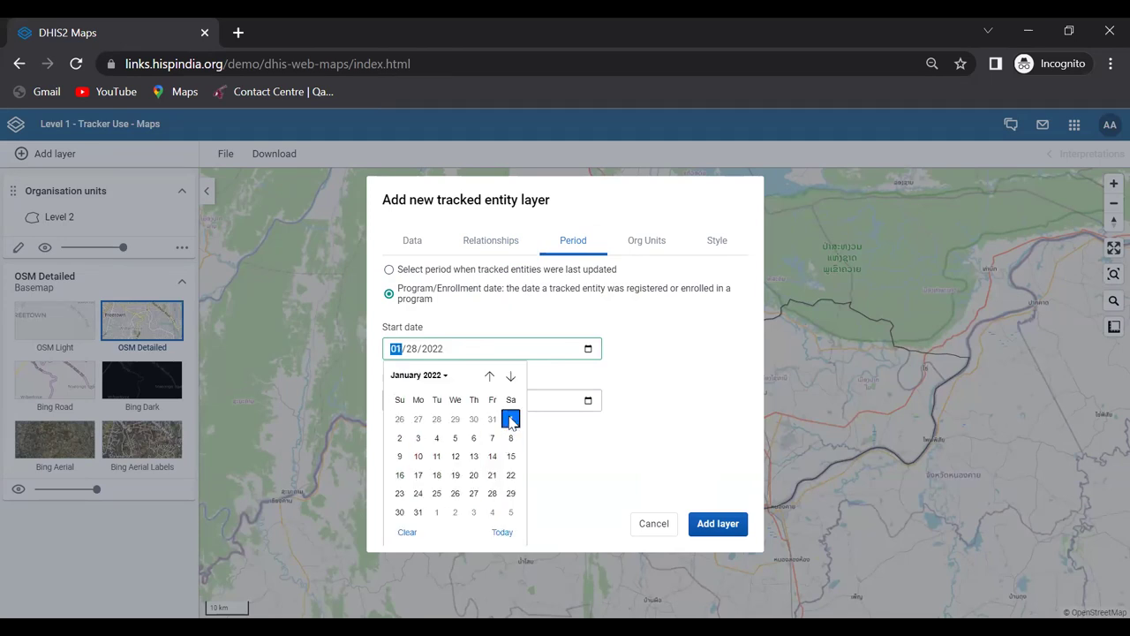
left_click(677, 356)
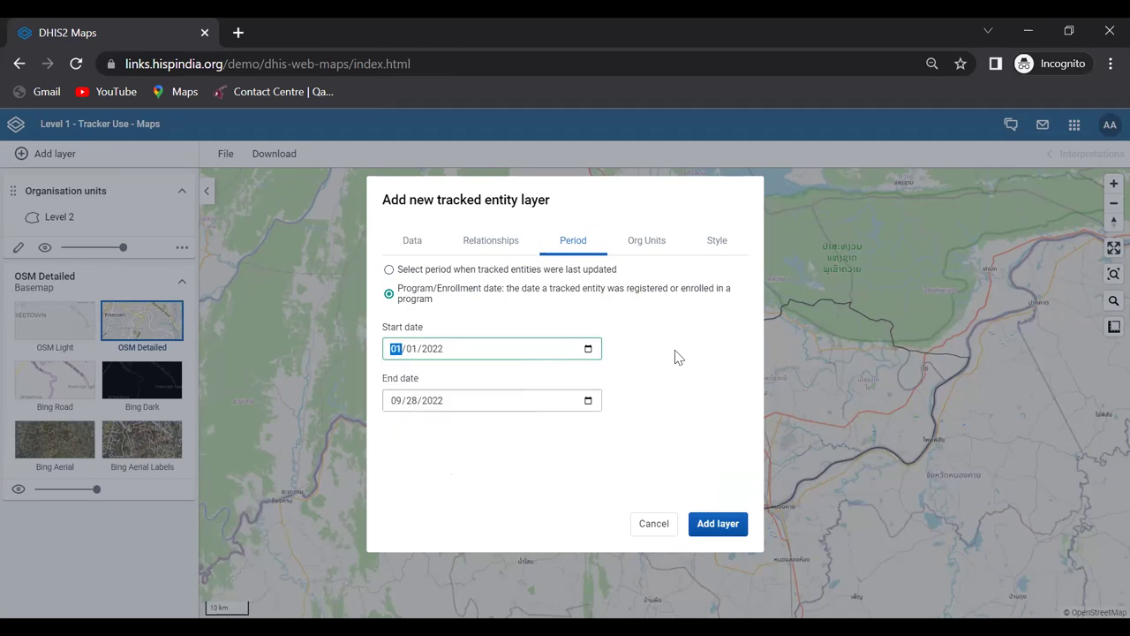
Step: Replace Lao PDR with CHW Mittaphap, under 0002 CH Mittaphap, as the layer's organisation unit and add the layer with default styling
left_click(645, 247)
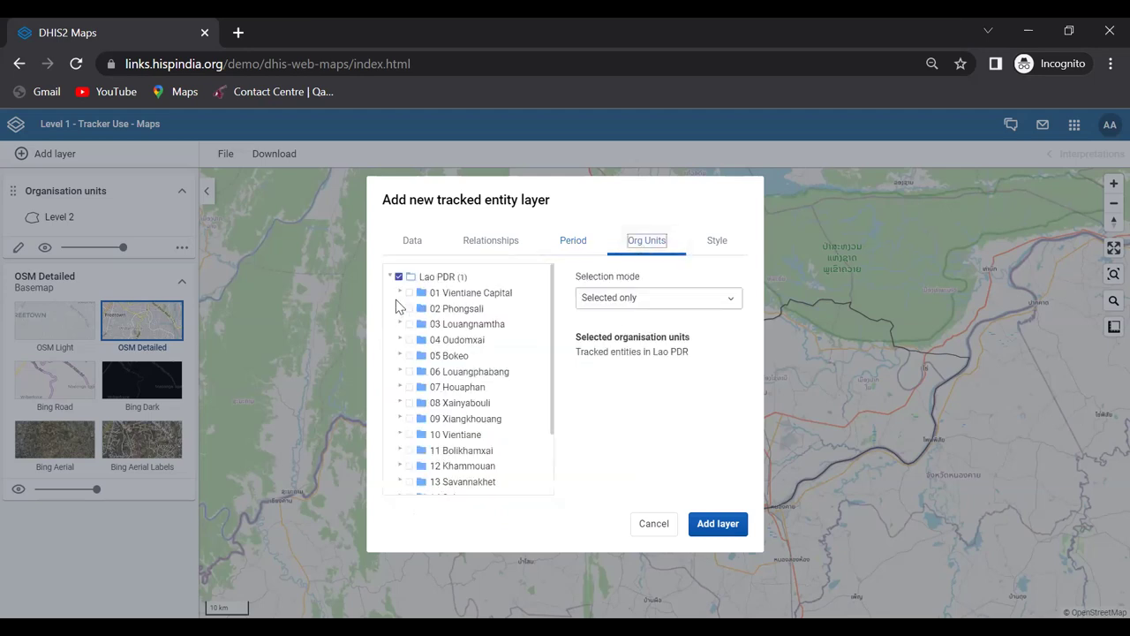
left_click(398, 278)
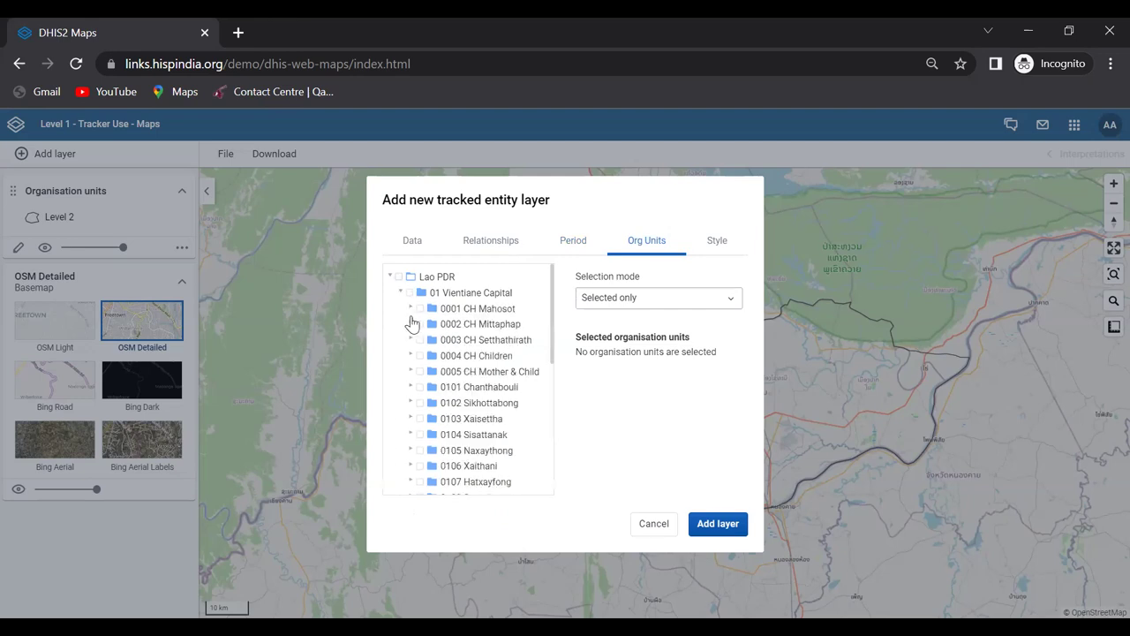
left_click(411, 325)
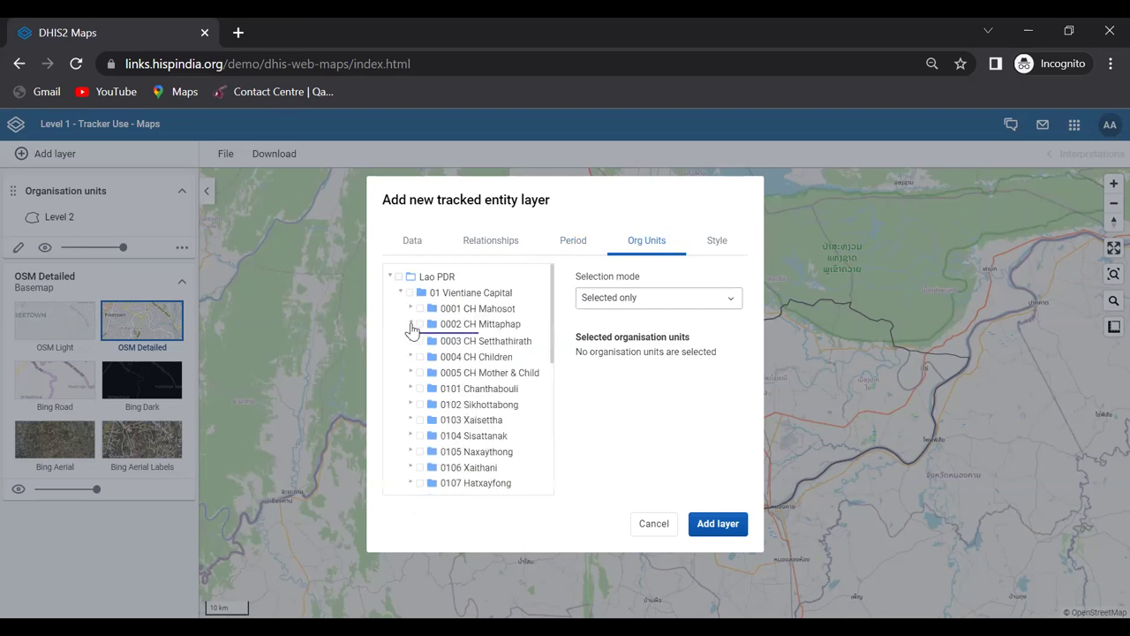
left_click(431, 340)
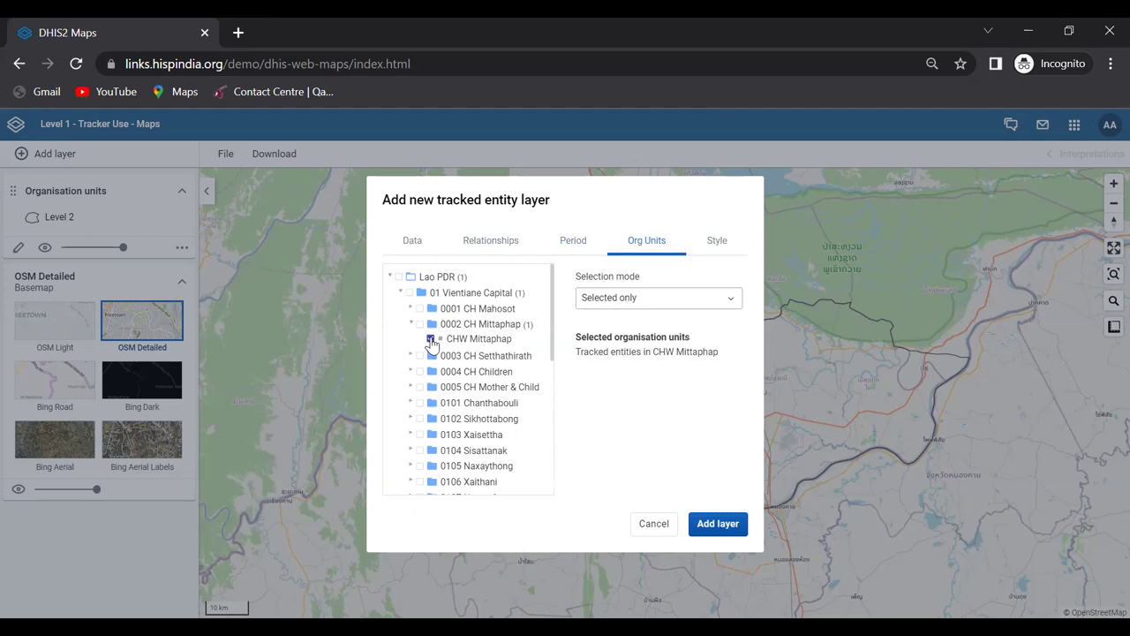
left_click(714, 245)
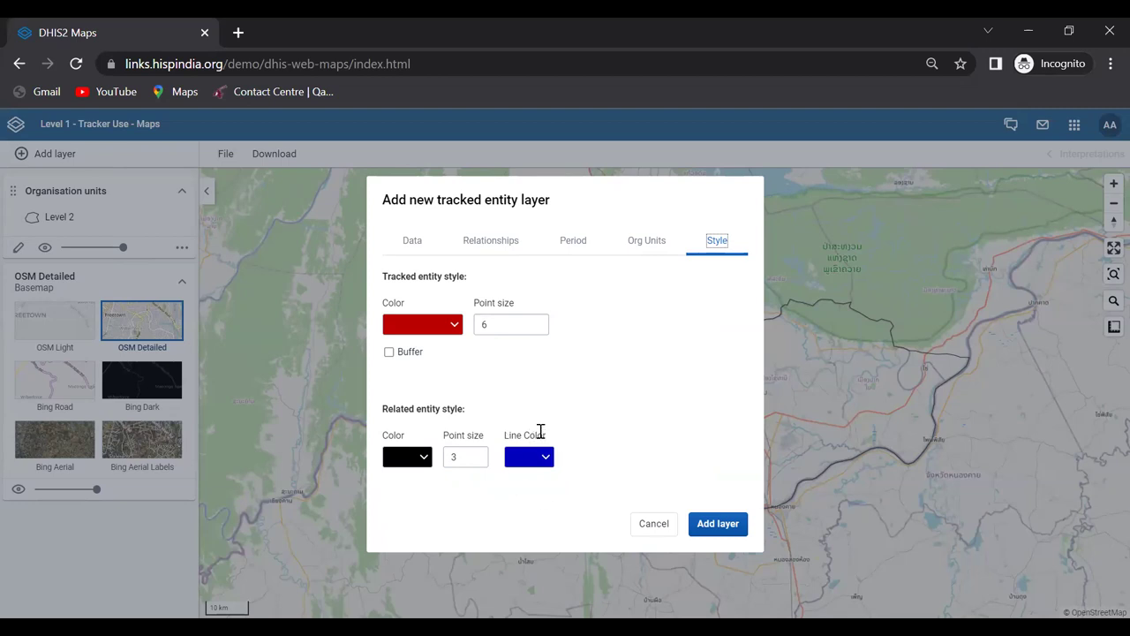
left_click(715, 523)
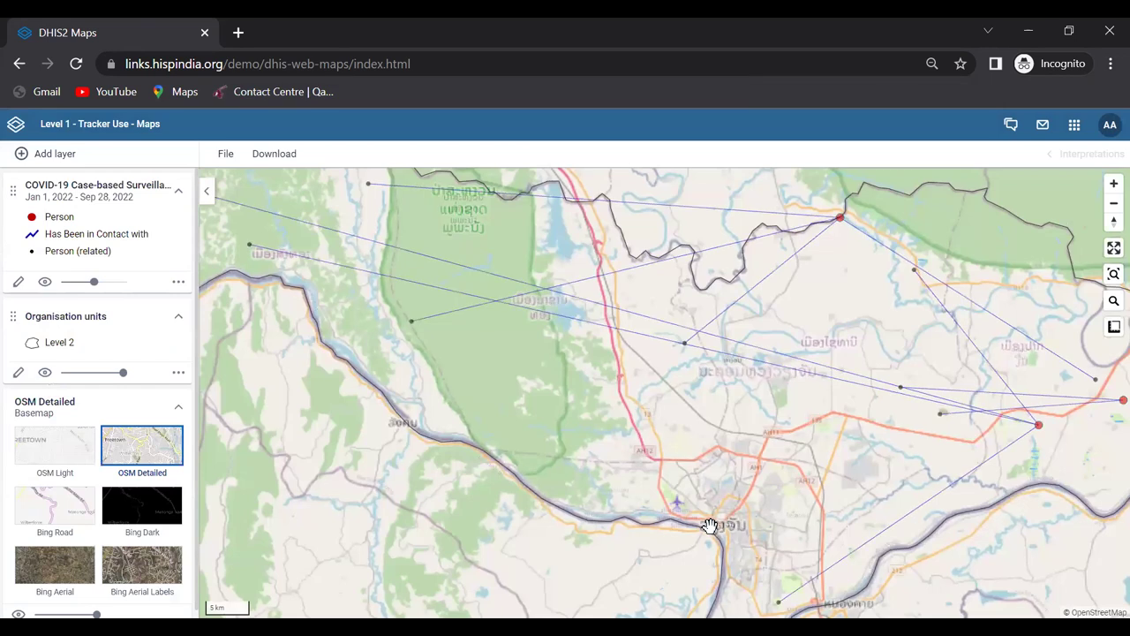
Step: View the person details of the northernmost red case point on Vientiane Capital's boundary, and close the details
scroll(620, 482, "down", 1)
scroll(620, 481, "down", 1)
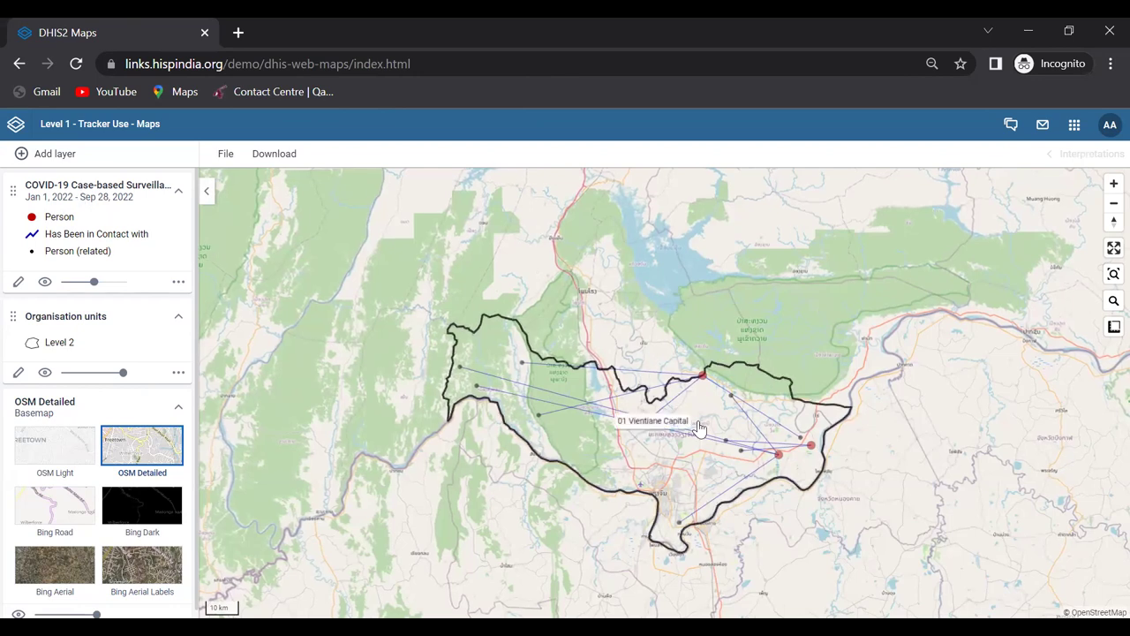
scroll(697, 429, "up", 2)
scroll(711, 318, "up", 2)
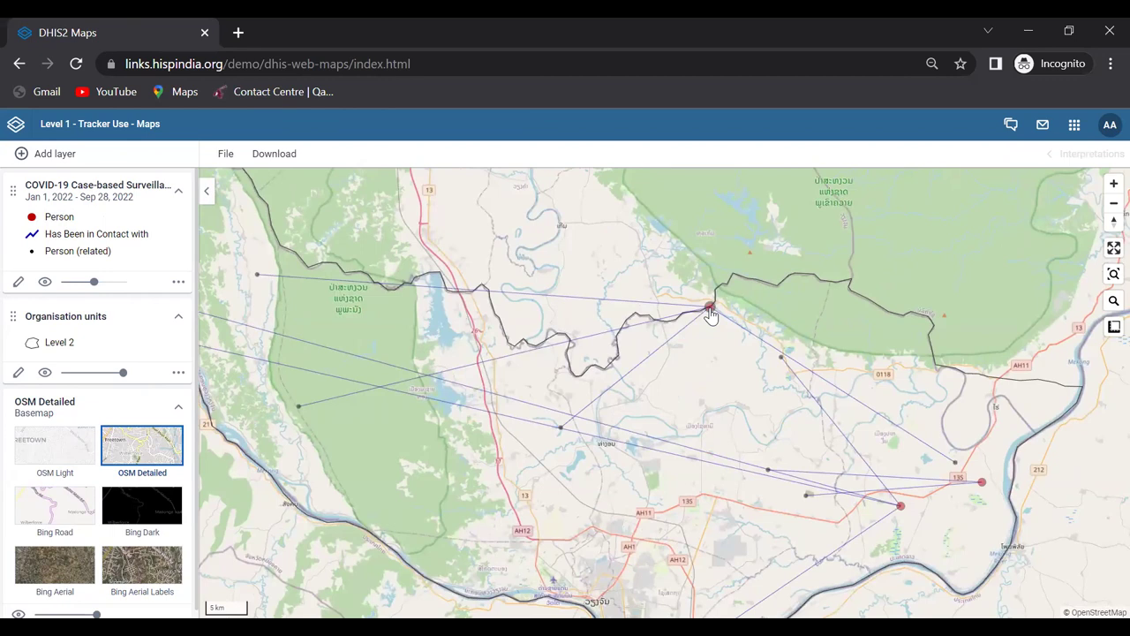
left_click(710, 309)
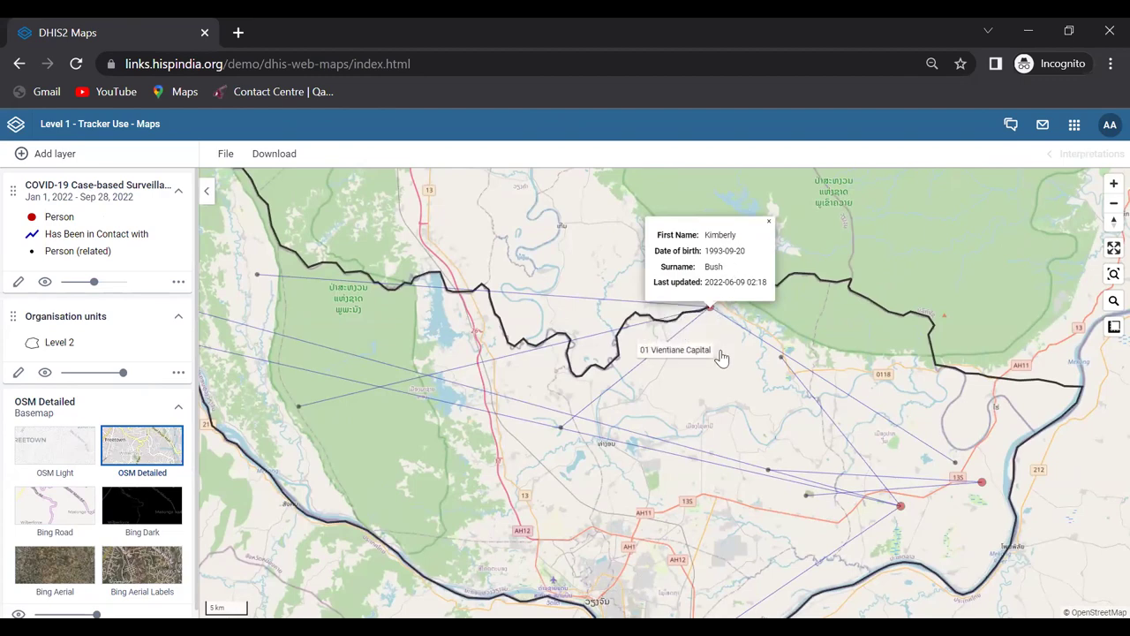
scroll(722, 355, "down", 1)
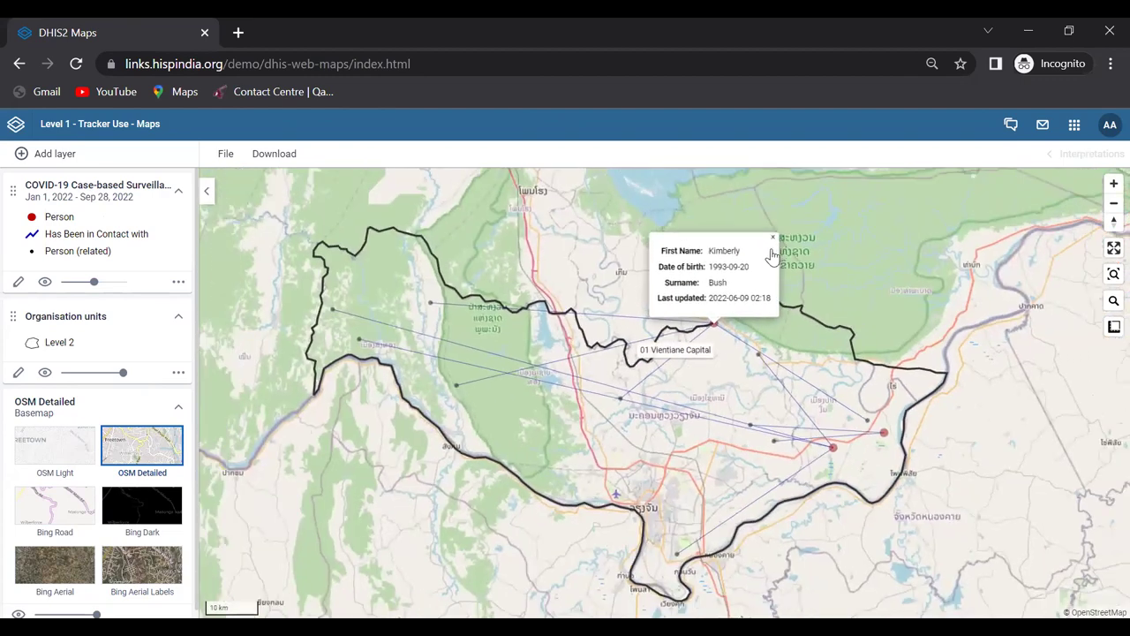
scroll(722, 356, "down", 1)
left_click(686, 378)
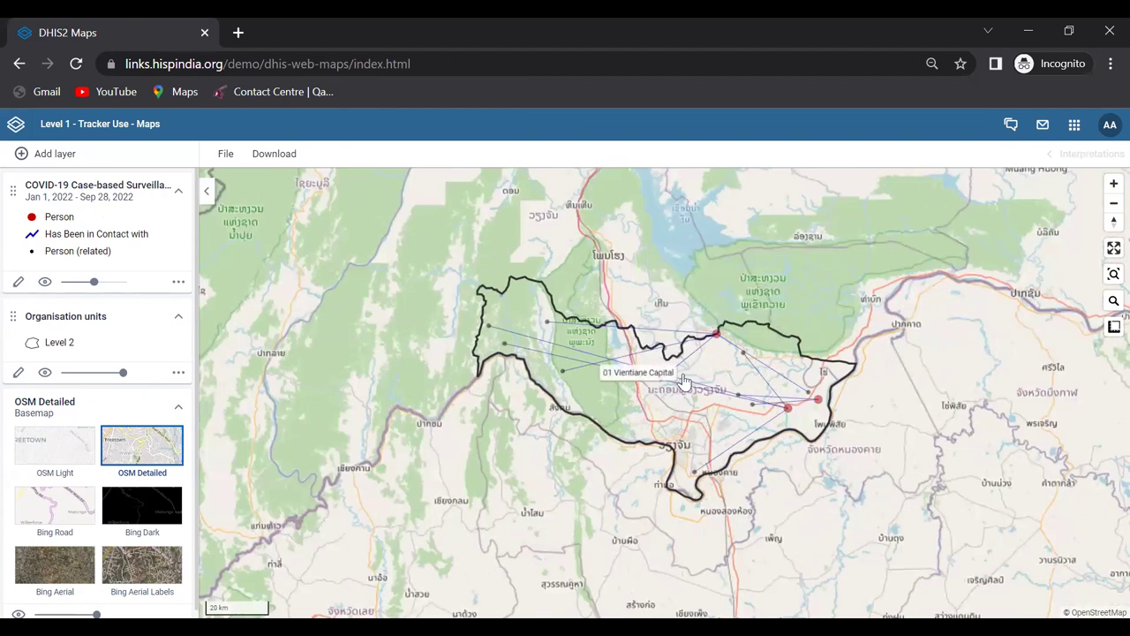
Step: Examine the contact relationship lines linking the case points to related persons across Vientiane Capital
scroll(683, 379, "up", 3)
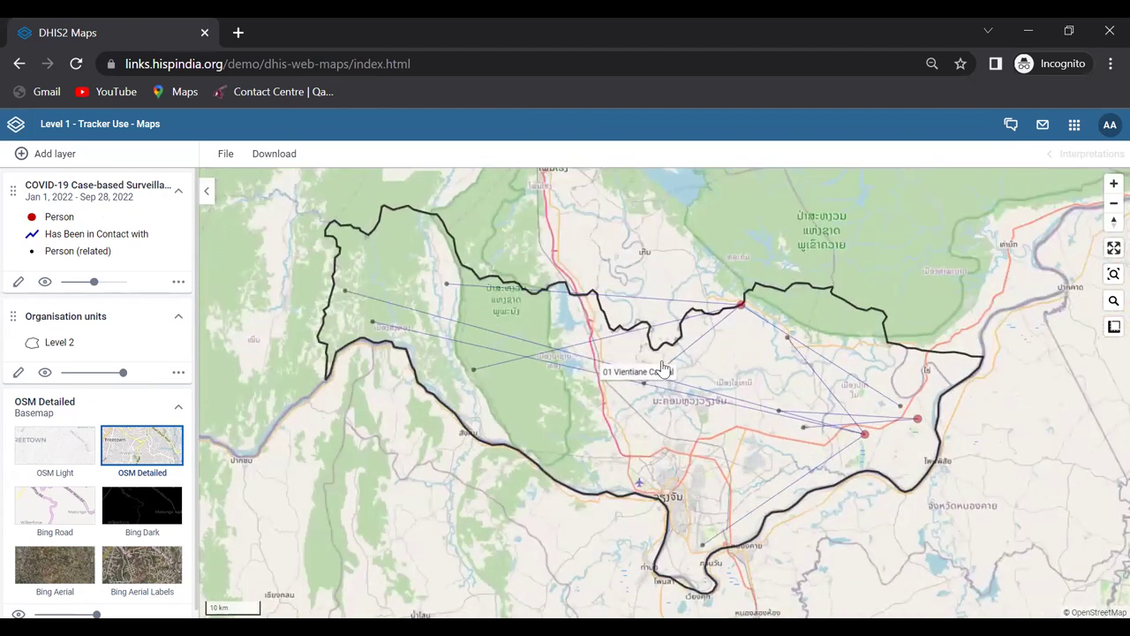
scroll(623, 410, "up", 2)
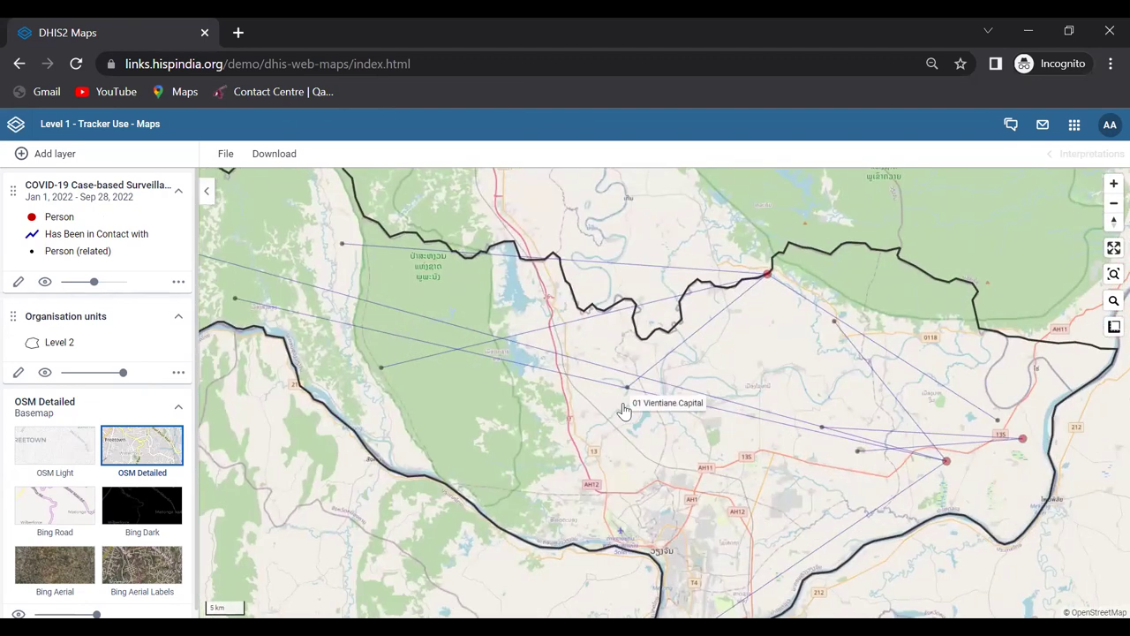
scroll(636, 371, "down", 2)
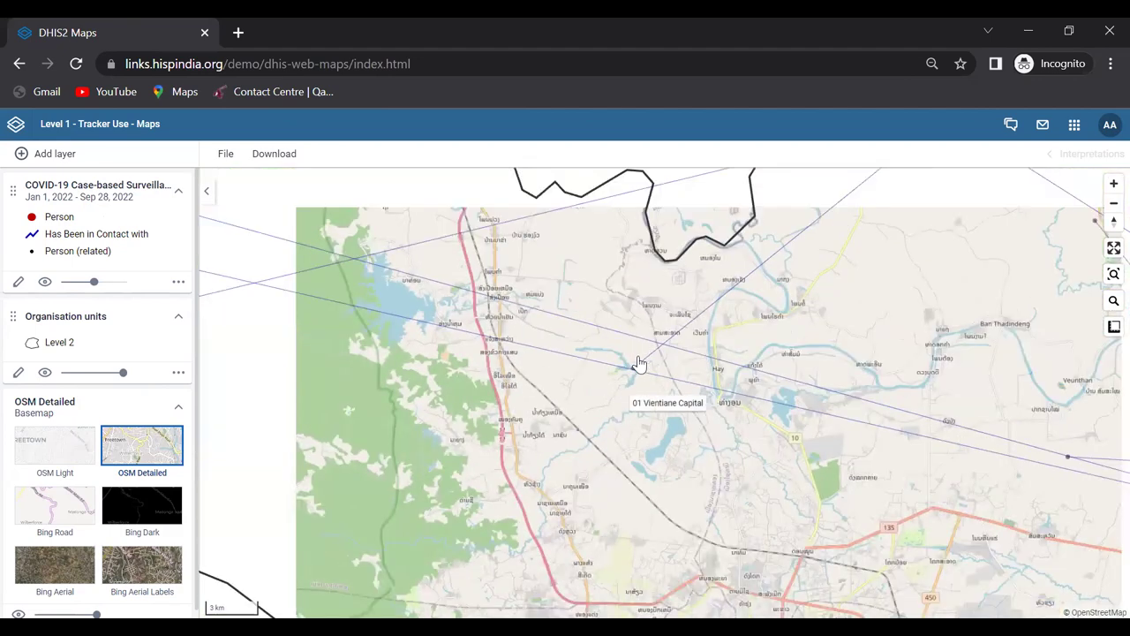
scroll(636, 373, "down", 3)
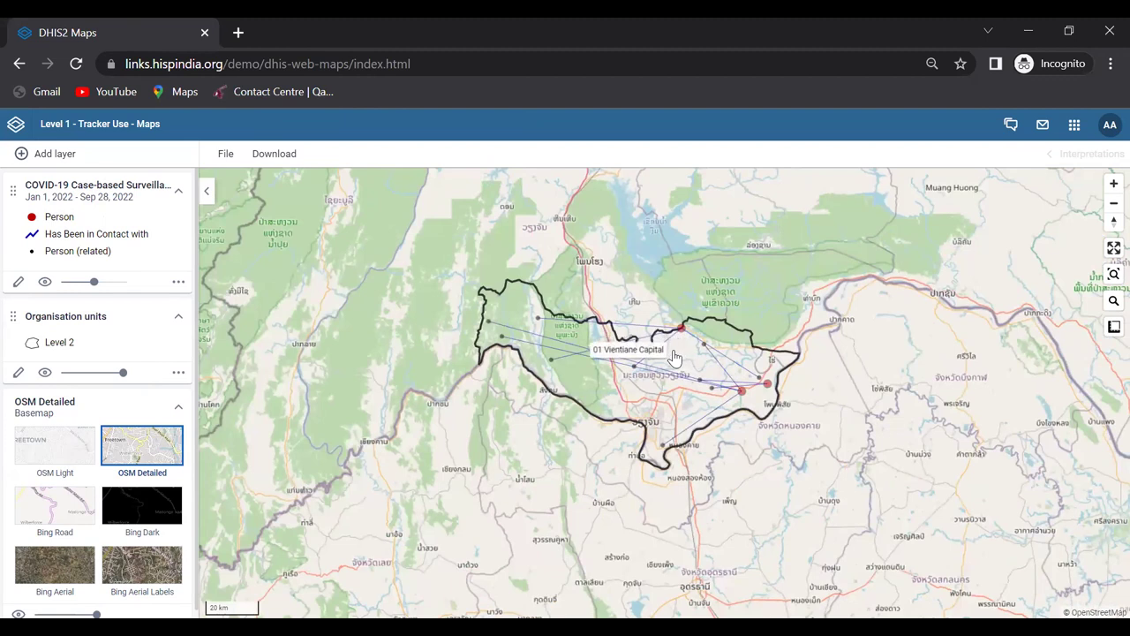
scroll(673, 357, "up", 2)
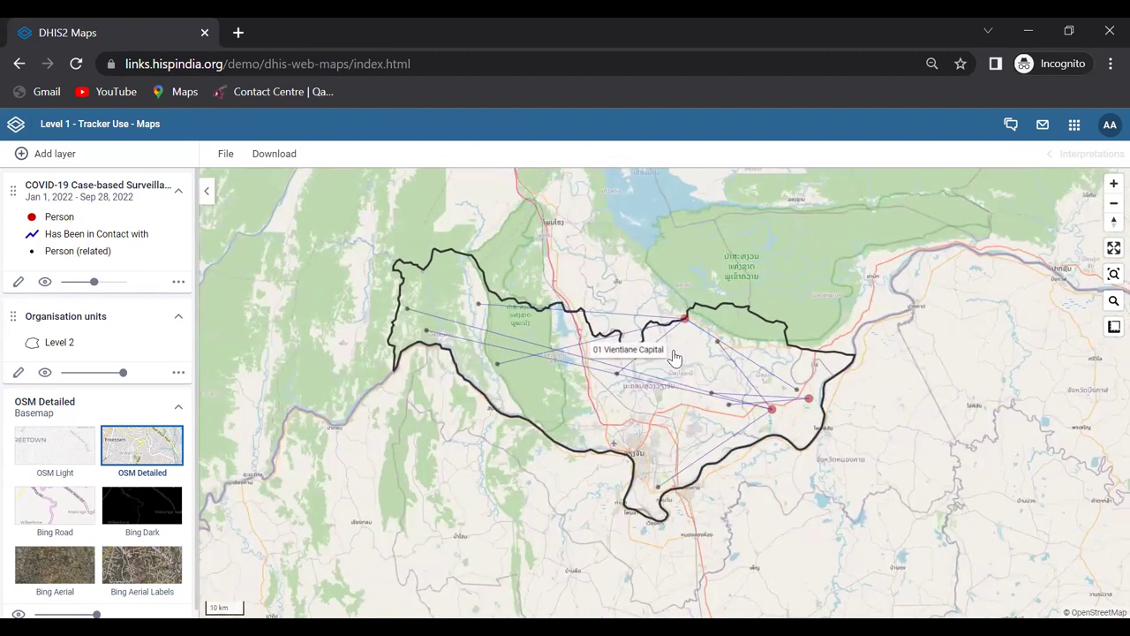
scroll(673, 357, "up", 1)
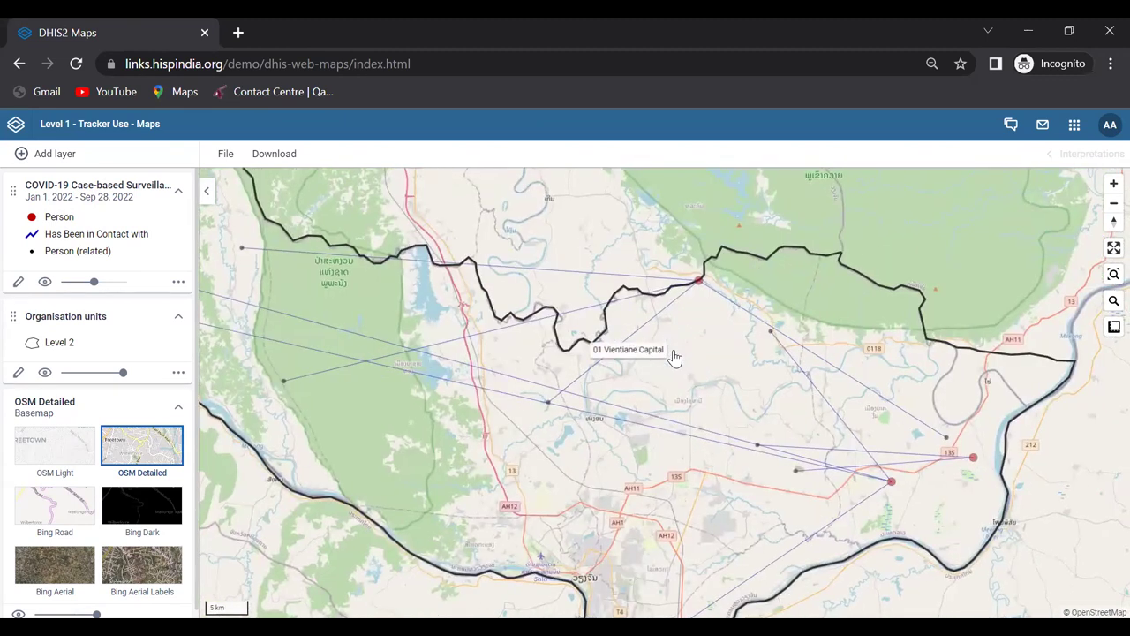